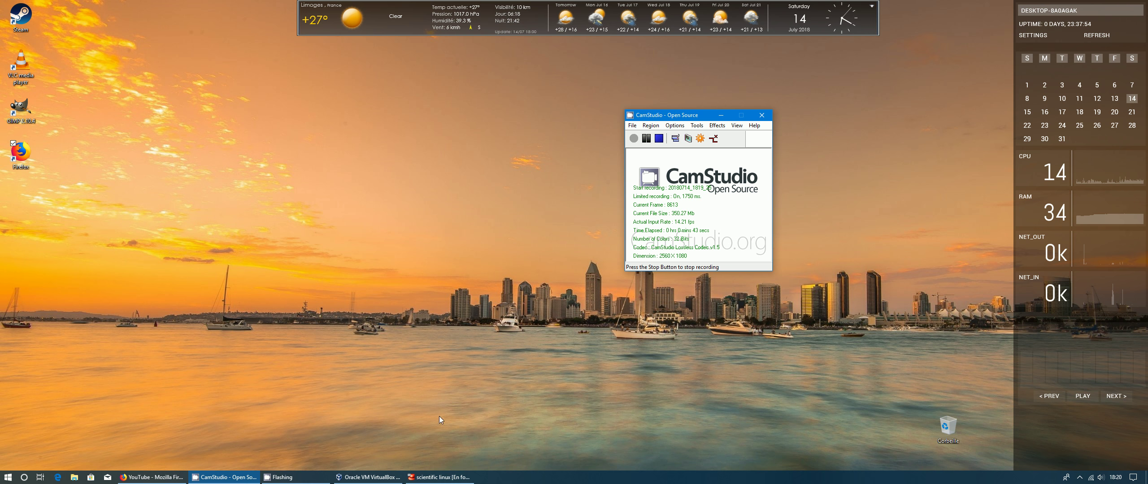
# Step: Switch to the scientific linux virtual machine in VirtualBox and display it in full-screen mode
pyautogui.moveTo(441, 477)
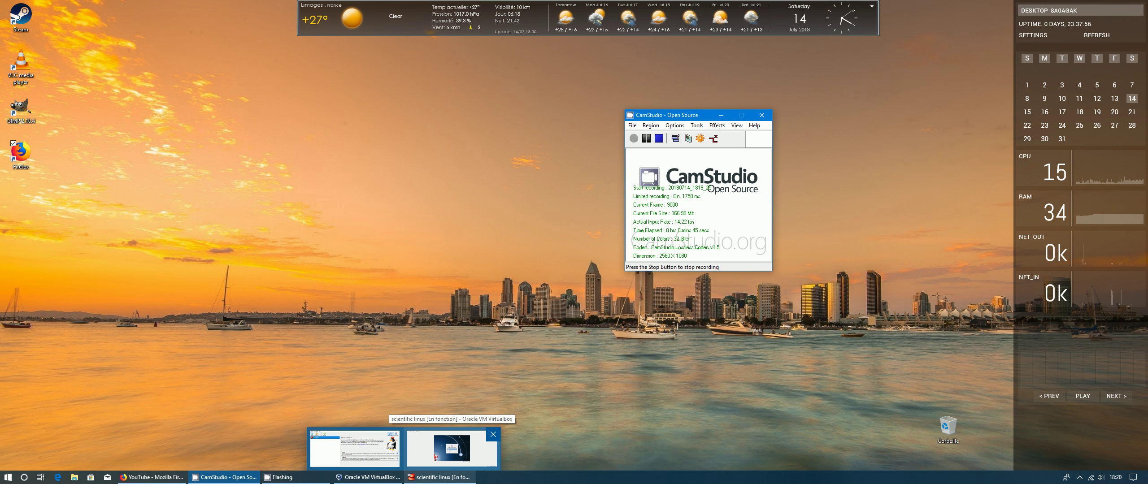
pyautogui.click(452, 448)
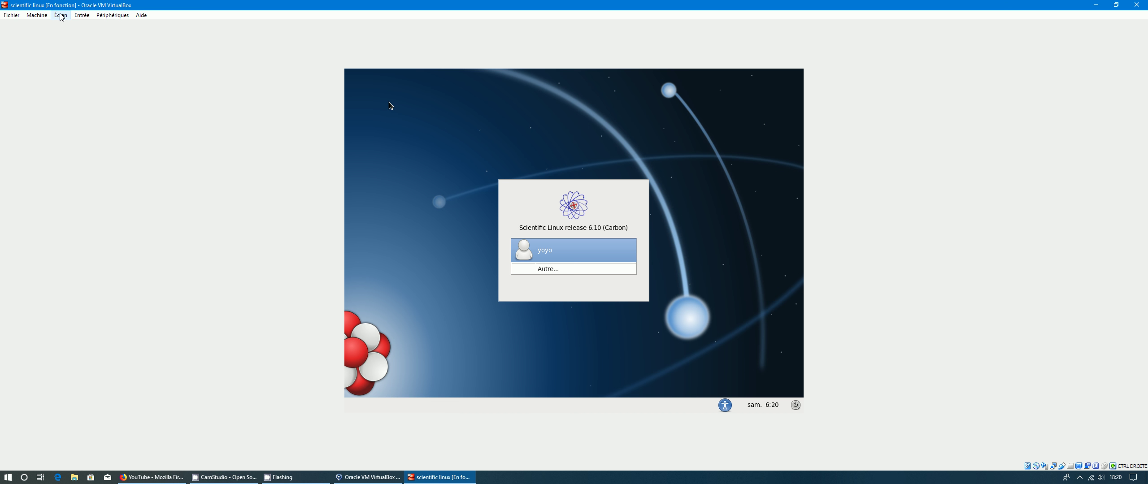
pyautogui.click(62, 16)
pyautogui.click(65, 23)
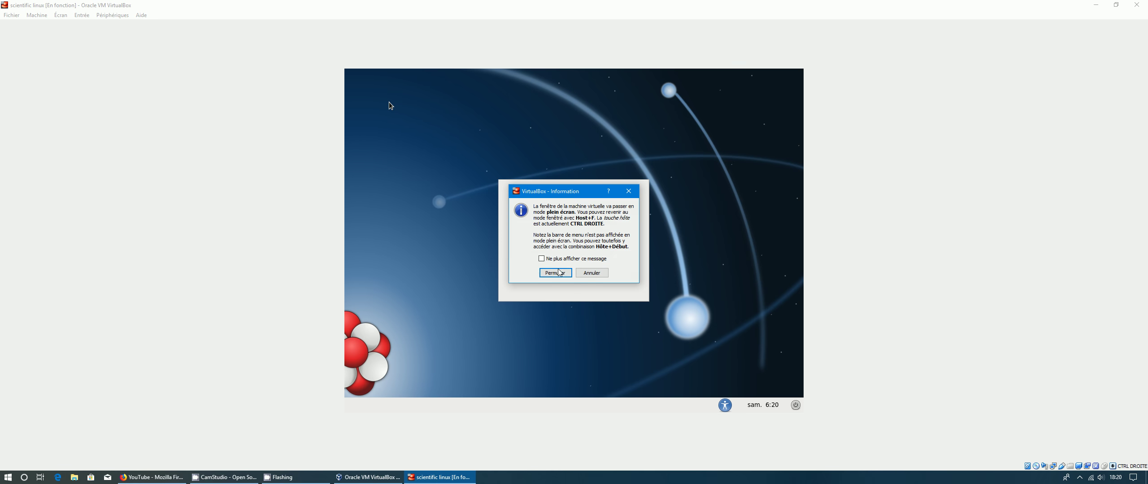
pyautogui.click(555, 273)
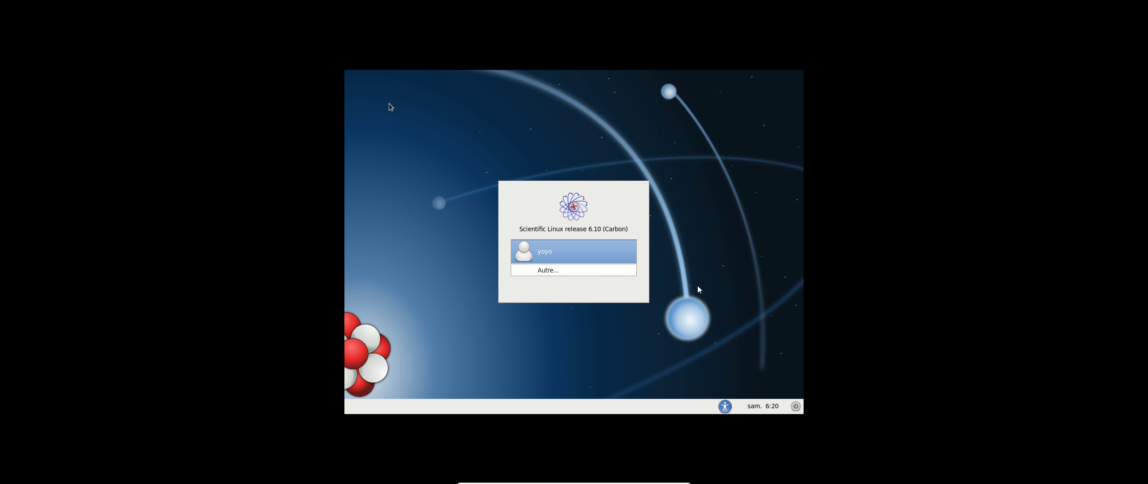
# Step: Log in to the listed Scientific Linux user account by entering the account password
pyautogui.click(589, 251)
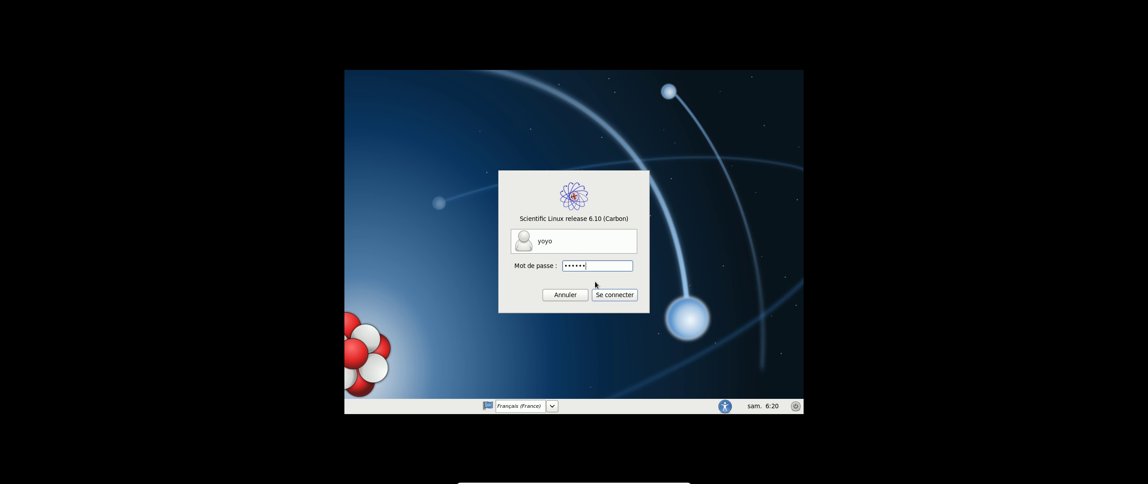
pyautogui.press('Return')
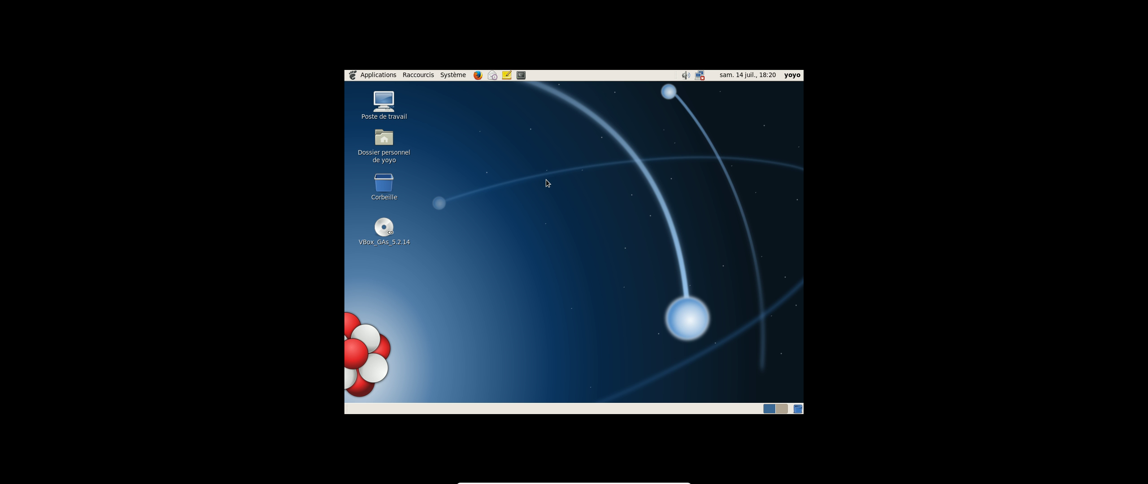
pyautogui.rightClick(613, 79)
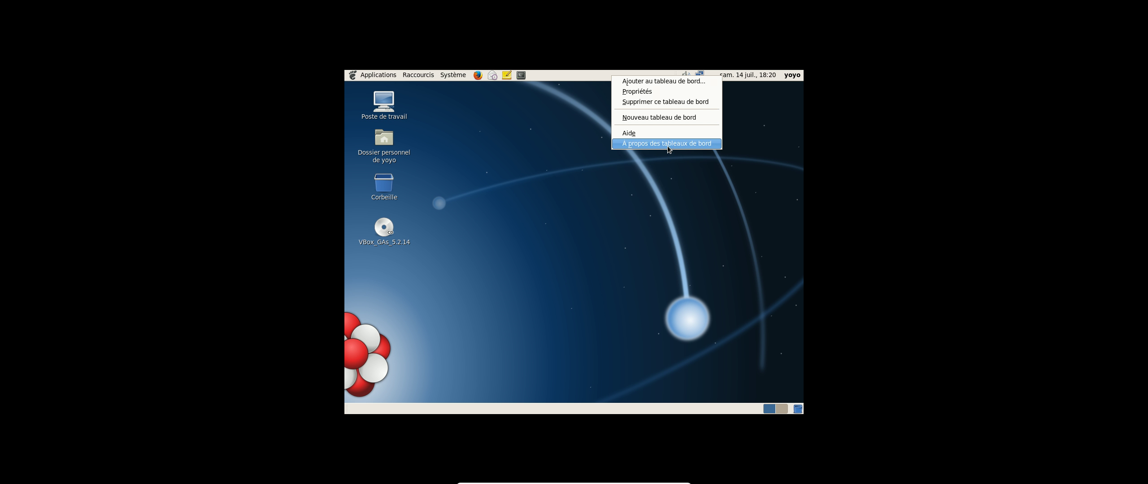
pyautogui.click(659, 170)
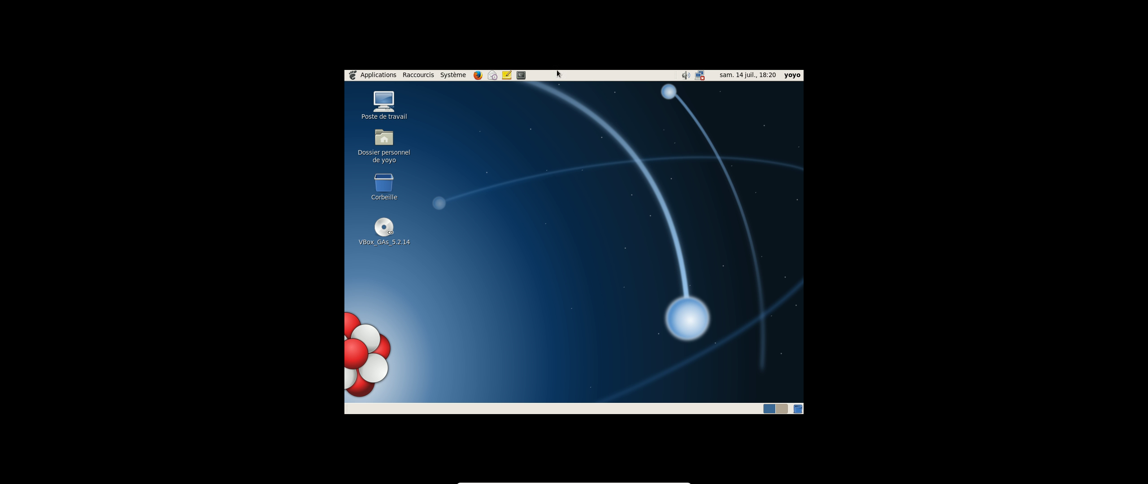
pyautogui.click(364, 76)
pyautogui.click(687, 321)
pyautogui.click(792, 75)
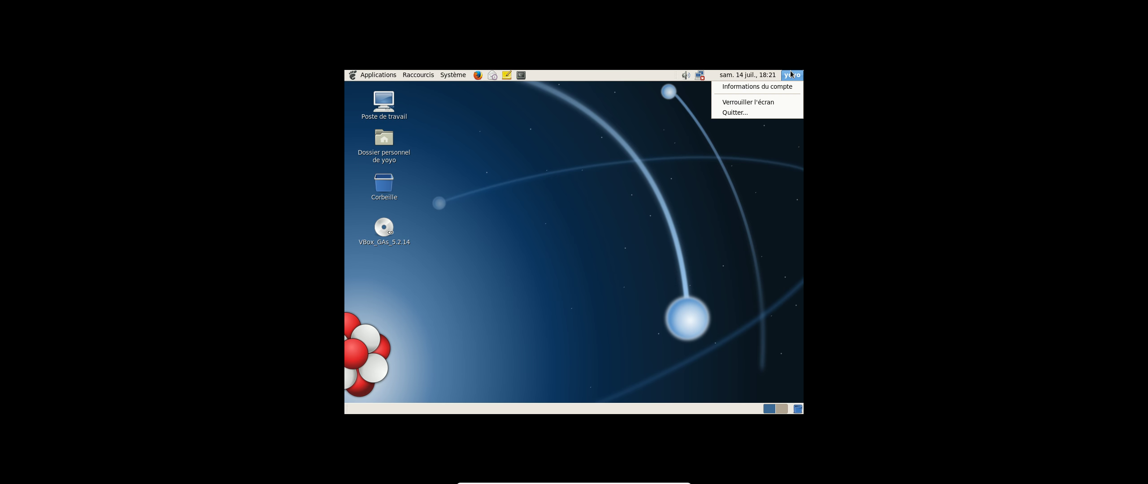
pyautogui.click(668, 142)
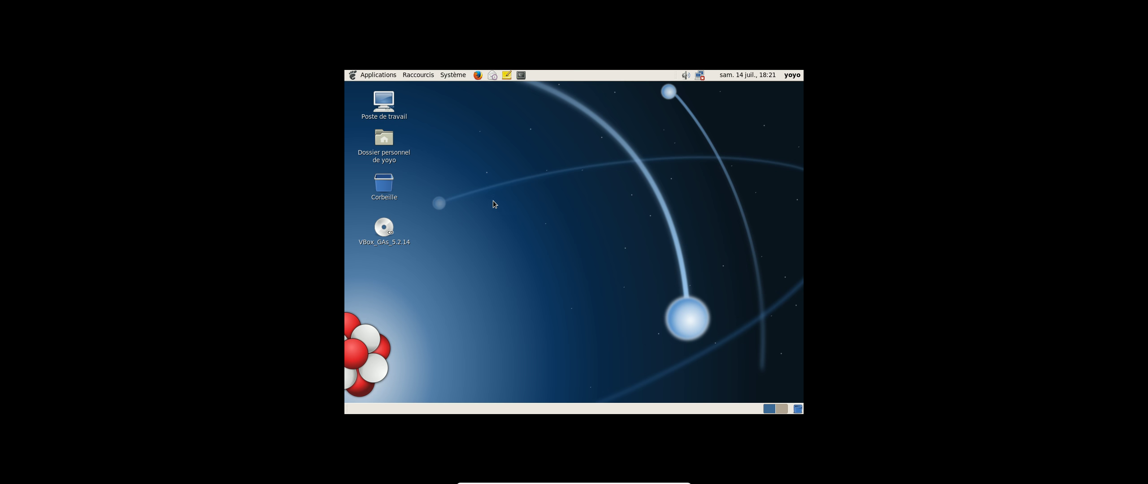
# Step: Open the gedit text editor to look at its empty document window, and close it
pyautogui.click(362, 75)
pyautogui.moveTo(370, 91)
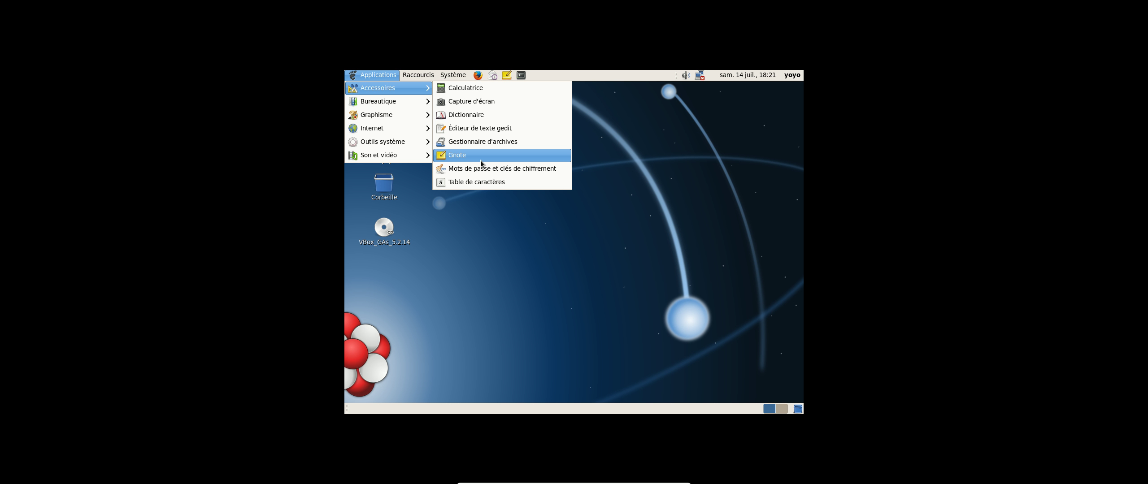
pyautogui.click(481, 132)
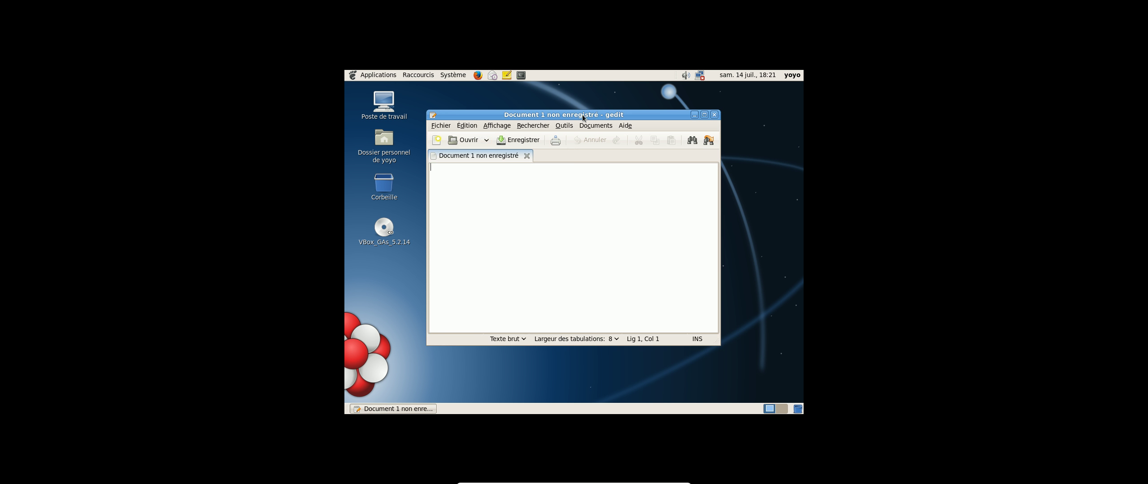
pyautogui.click(714, 115)
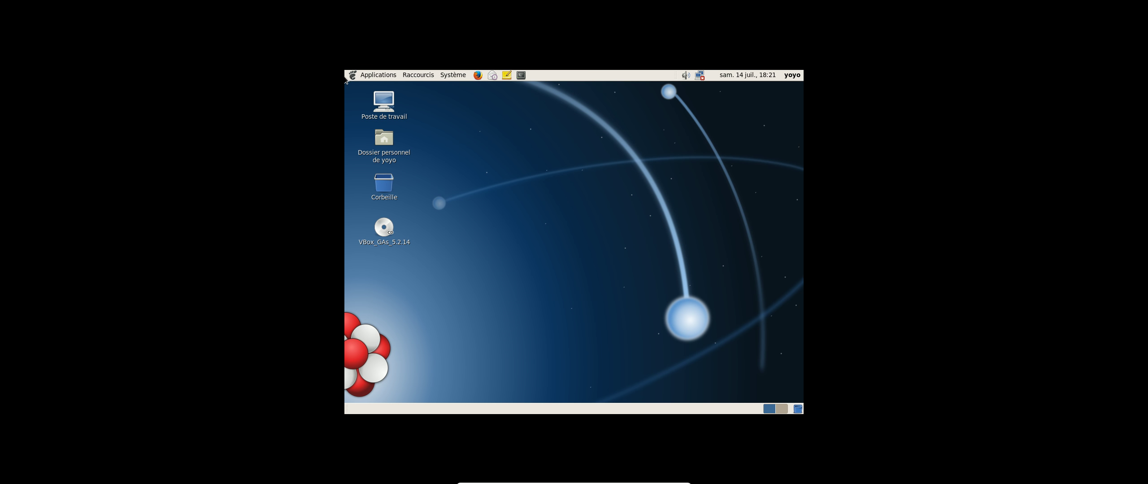
# Step: Open LibreOffice Writer, view the LibreOffice version information, and close the program
pyautogui.click(348, 77)
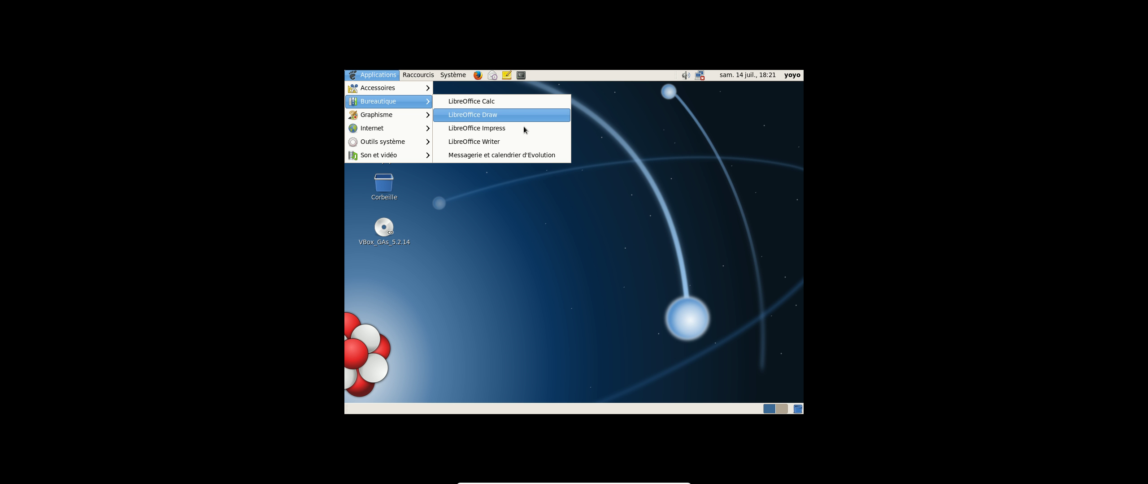
pyautogui.click(515, 140)
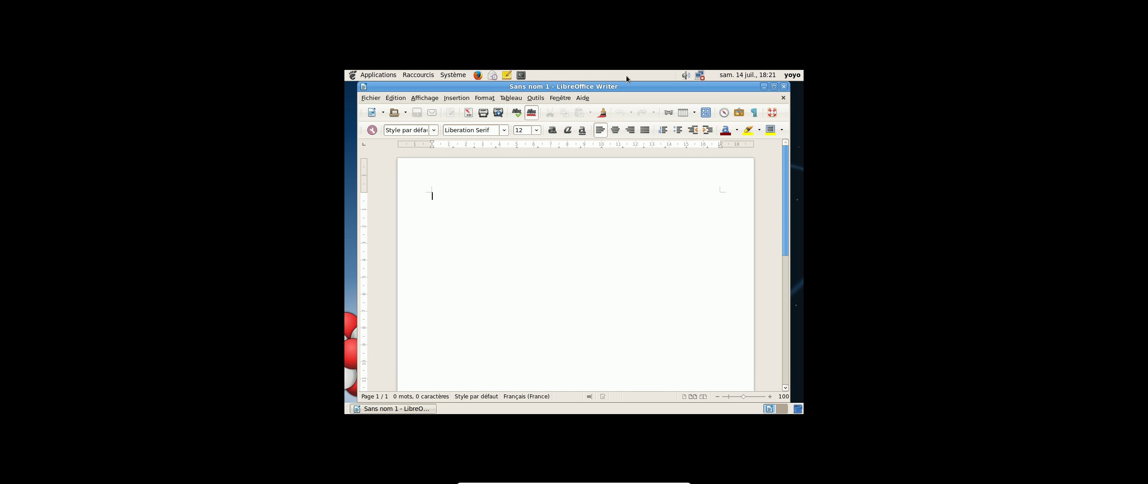
pyautogui.click(582, 98)
pyautogui.click(590, 149)
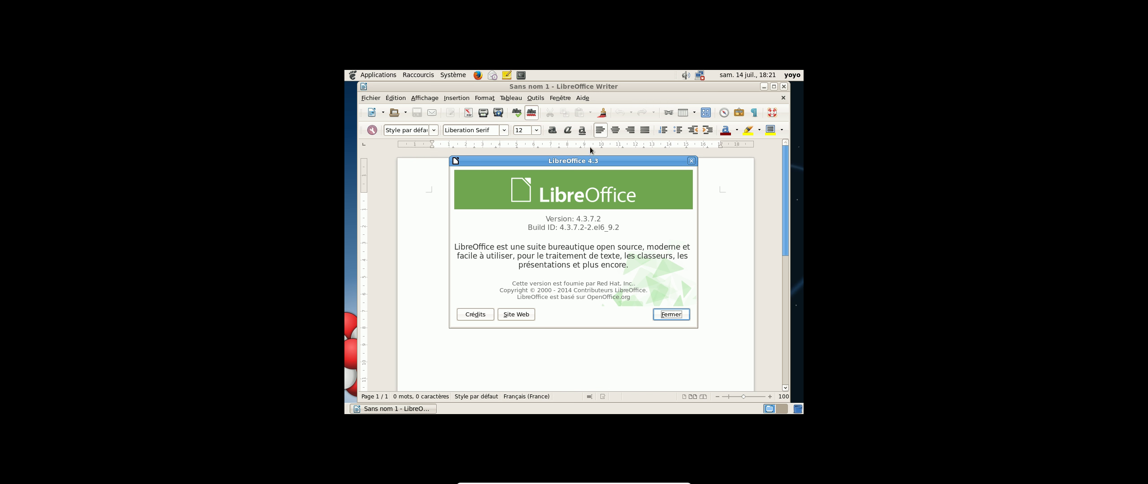
pyautogui.click(677, 318)
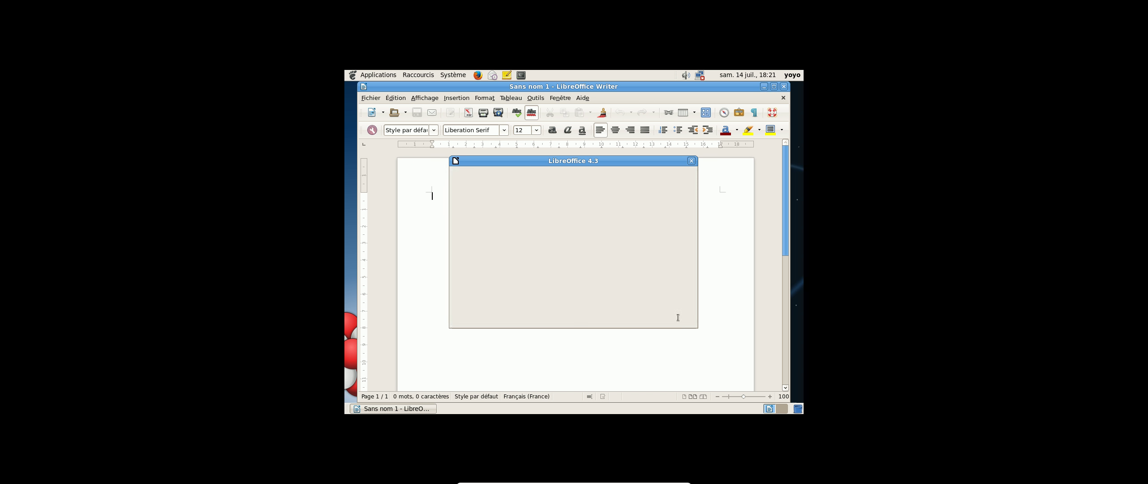
pyautogui.click(784, 86)
# Step: Launch the Firefox web browser in the virtual machine
pyautogui.click(371, 76)
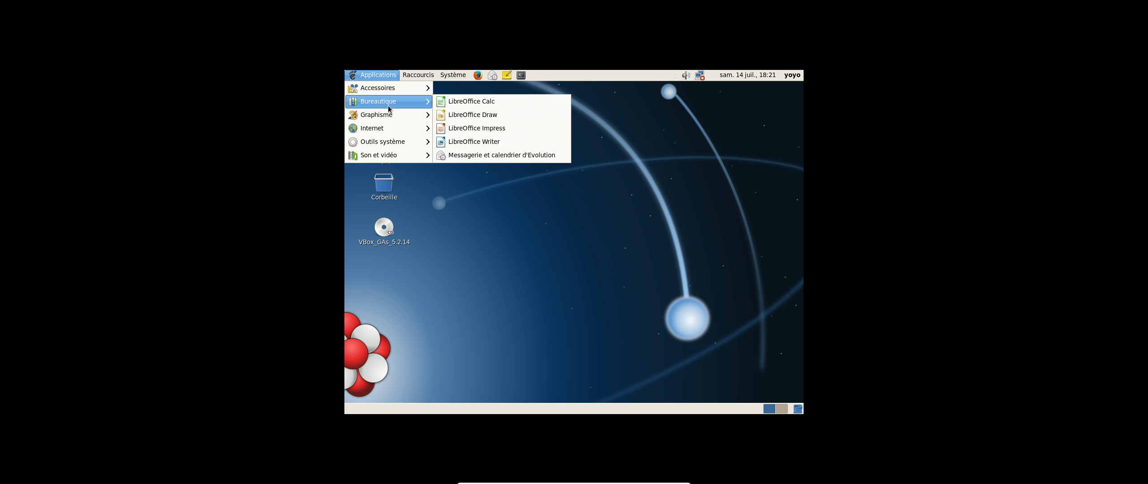
pyautogui.moveTo(391, 114)
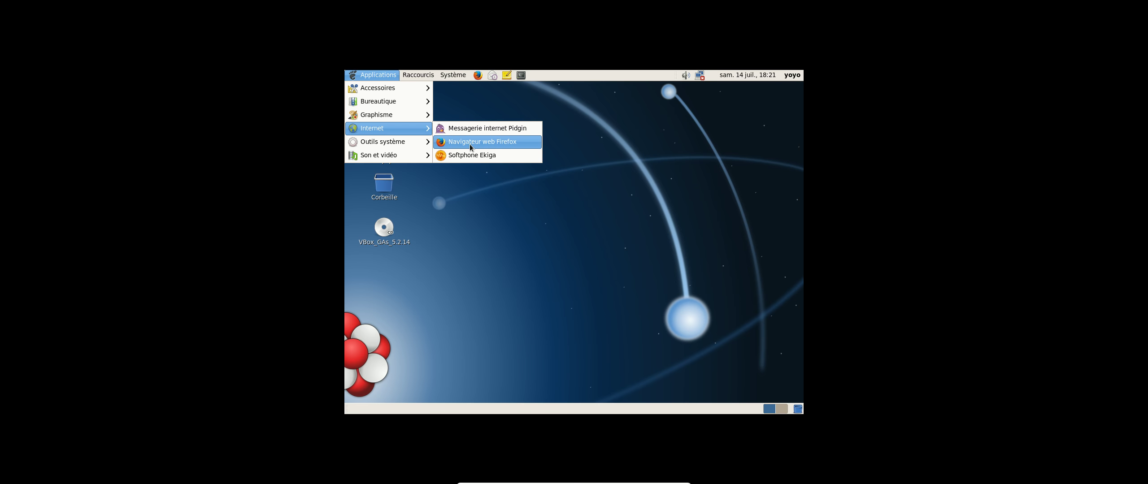
pyautogui.click(472, 142)
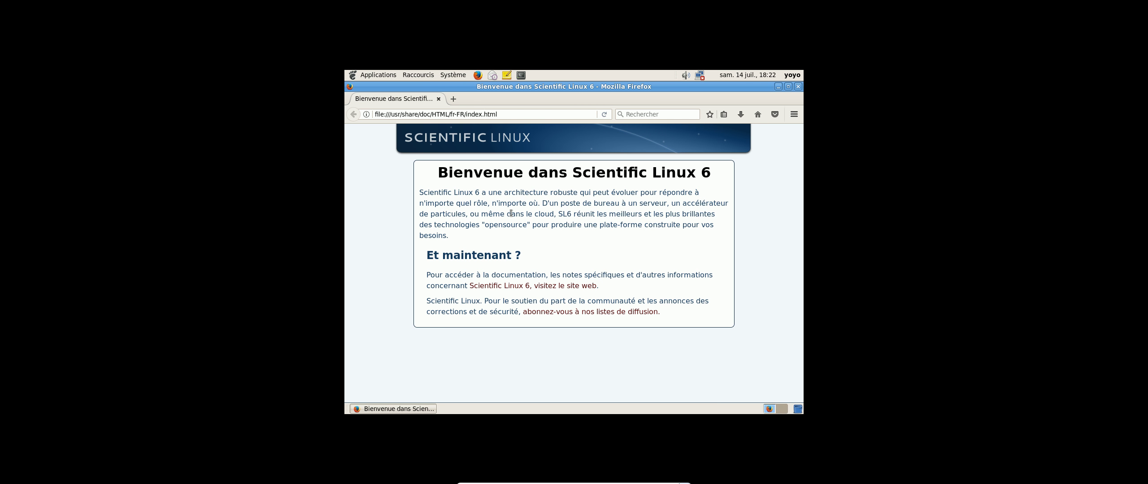
pyautogui.click(548, 479)
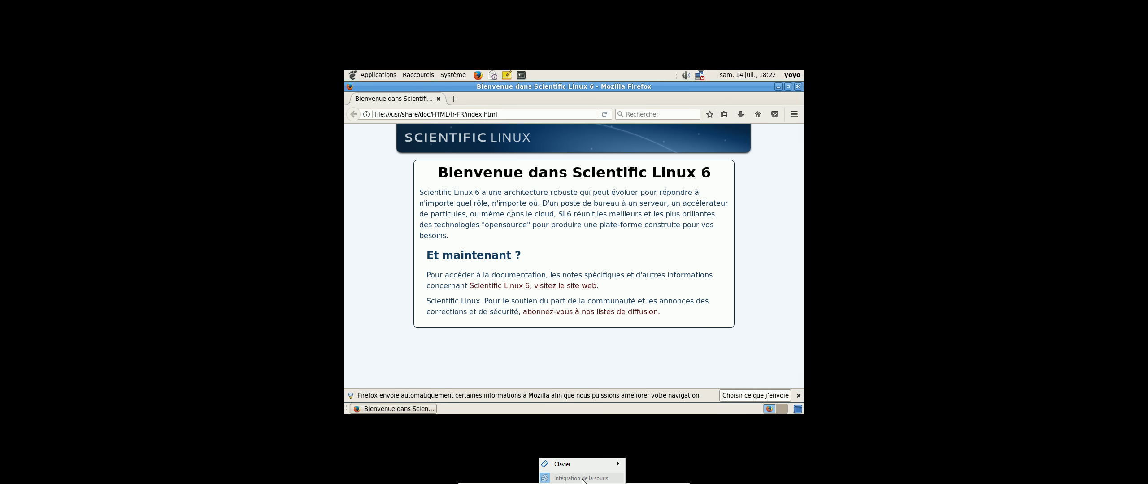
pyautogui.click(660, 443)
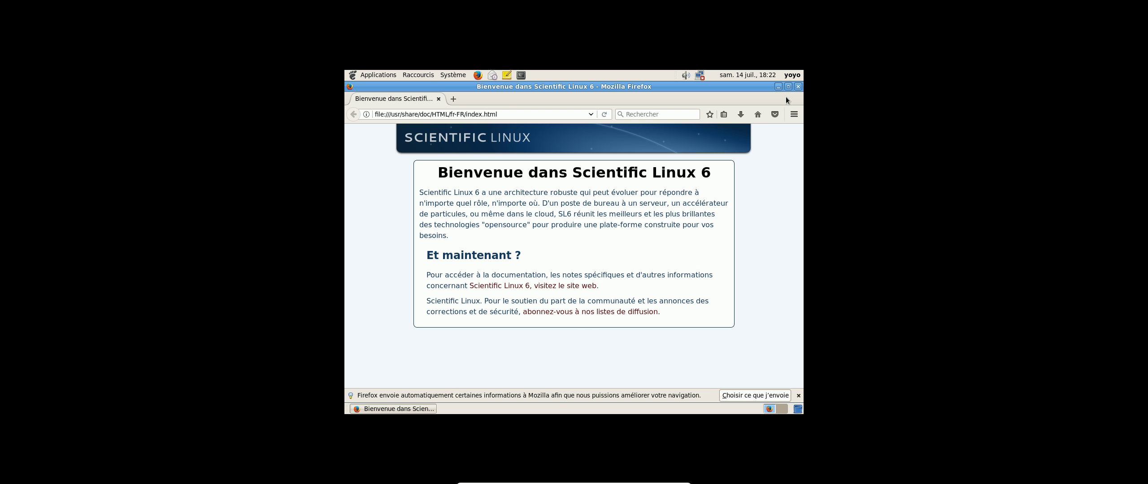
# Step: View Firefox's version information and close the browser
pyautogui.click(794, 113)
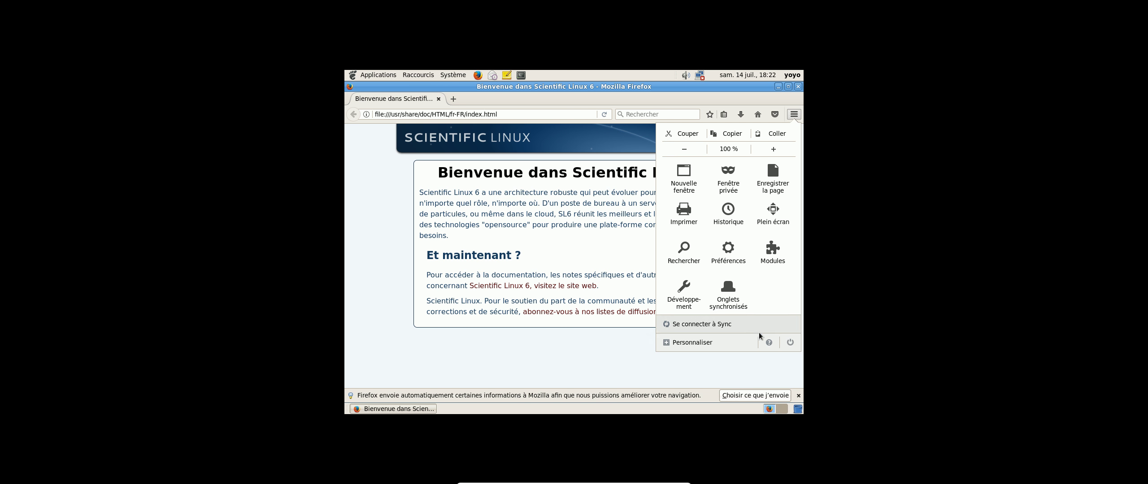
pyautogui.click(766, 342)
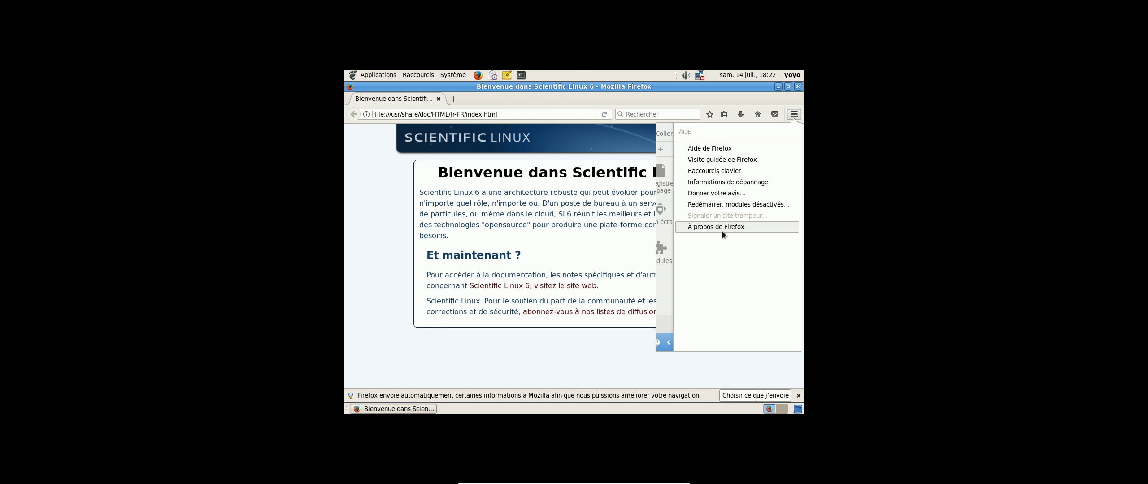
pyautogui.click(722, 229)
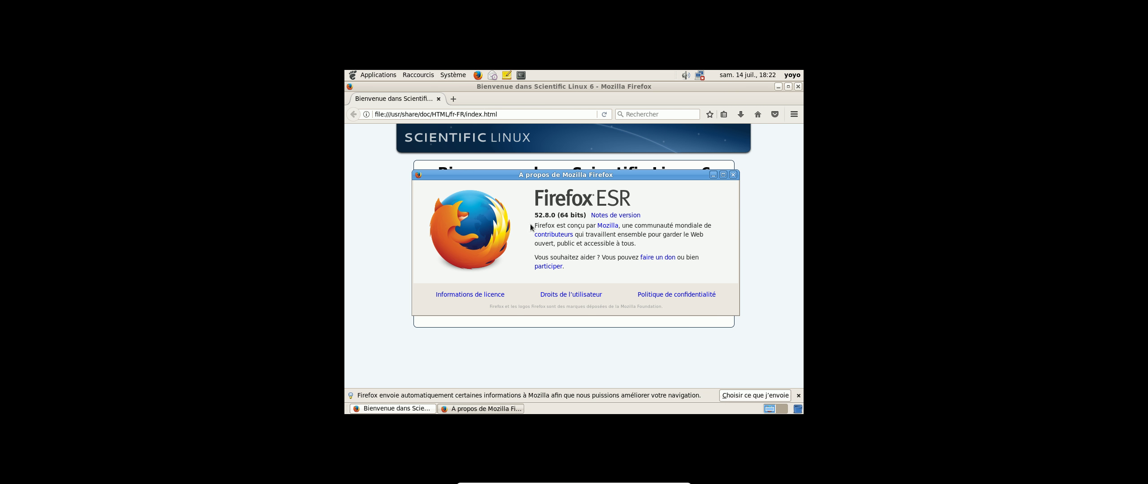
pyautogui.click(732, 175)
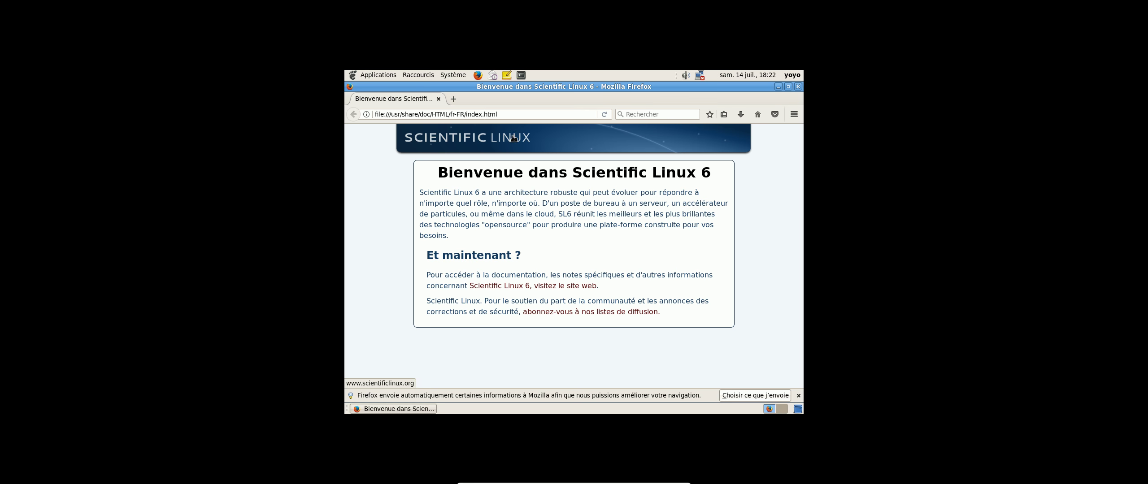
pyautogui.click(796, 88)
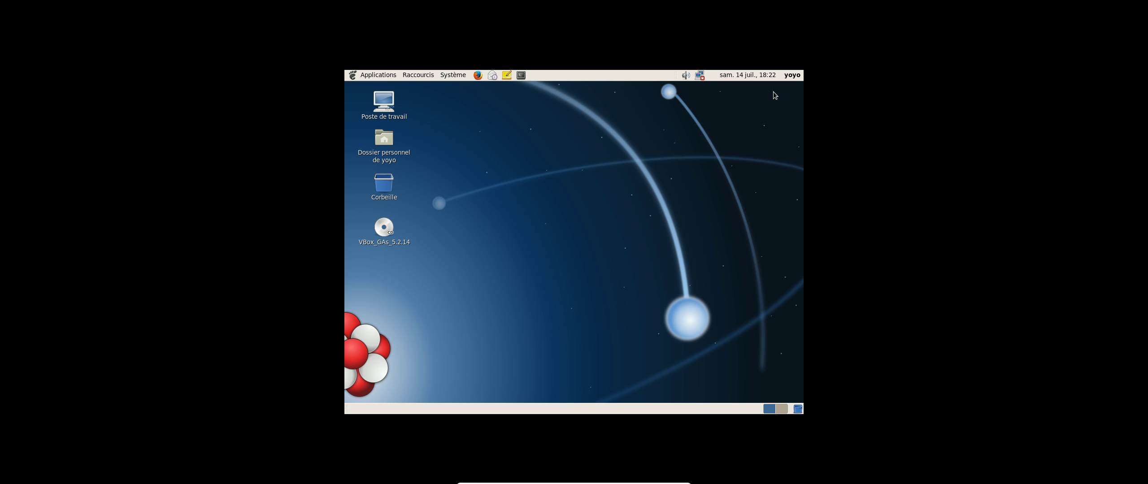
# Step: Open the system monitor to view CPU, memory and network usage, and close it
pyautogui.click(378, 75)
pyautogui.moveTo(395, 134)
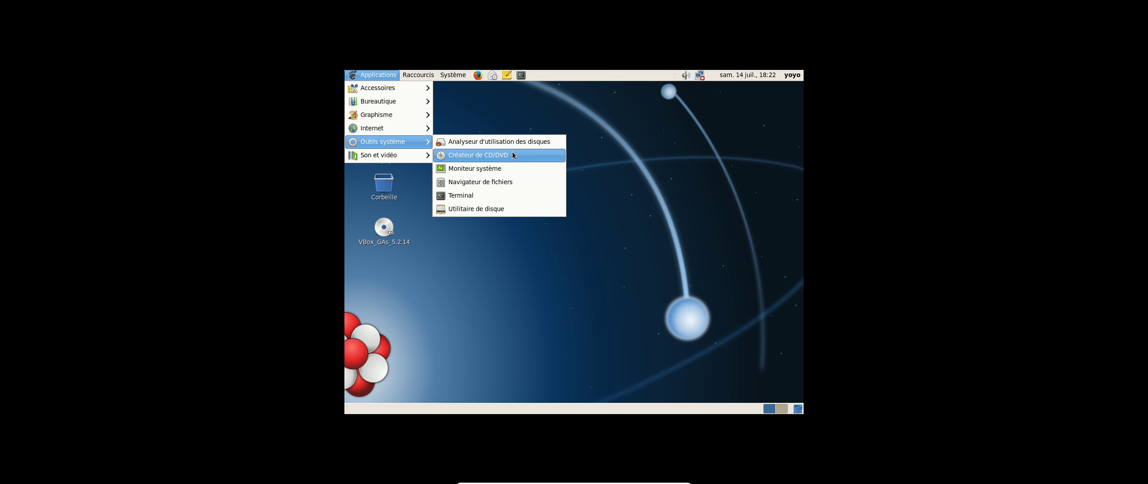
pyautogui.click(502, 169)
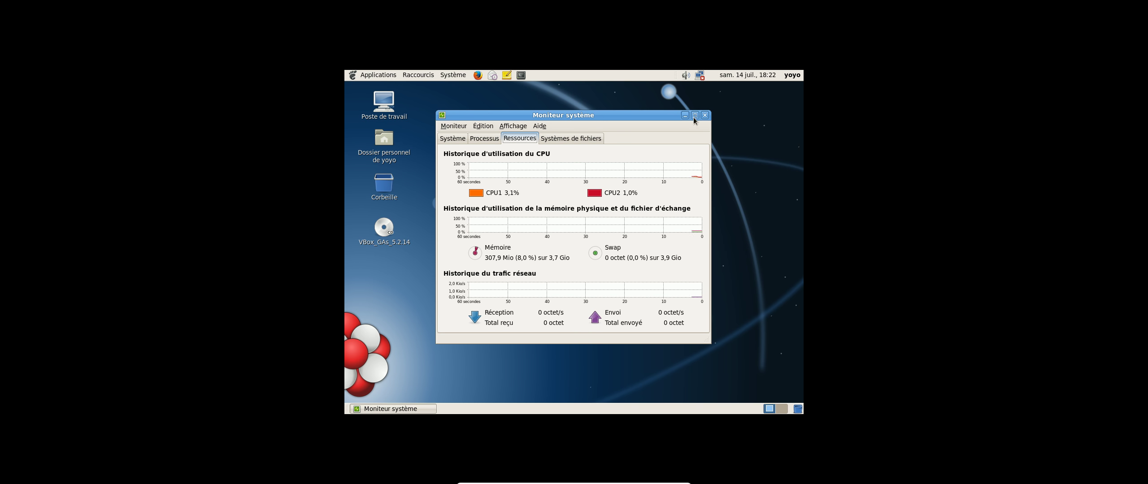
pyautogui.click(705, 115)
# Step: Open the Nautilus file browser, view its version information, and close the file browser
pyautogui.click(354, 76)
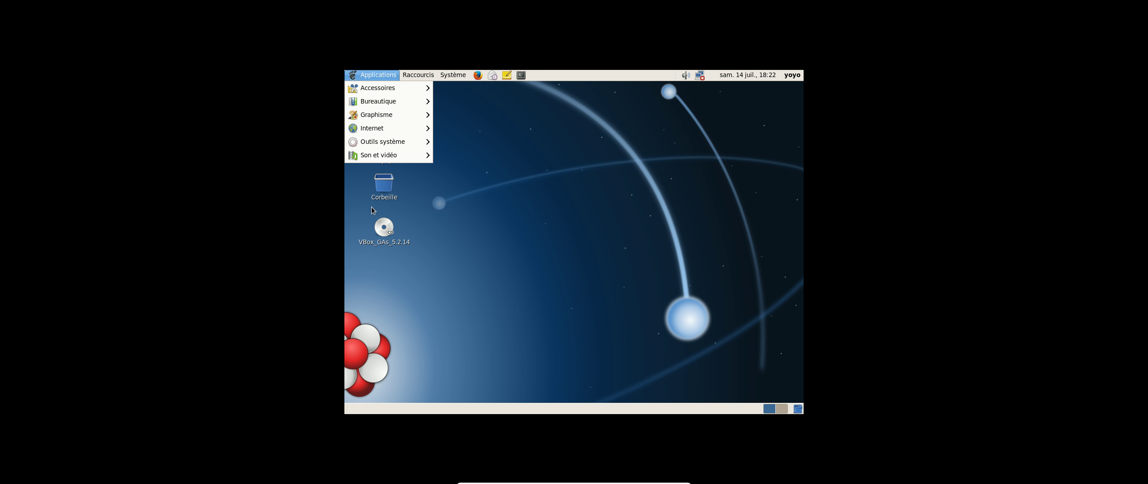
pyautogui.moveTo(404, 142)
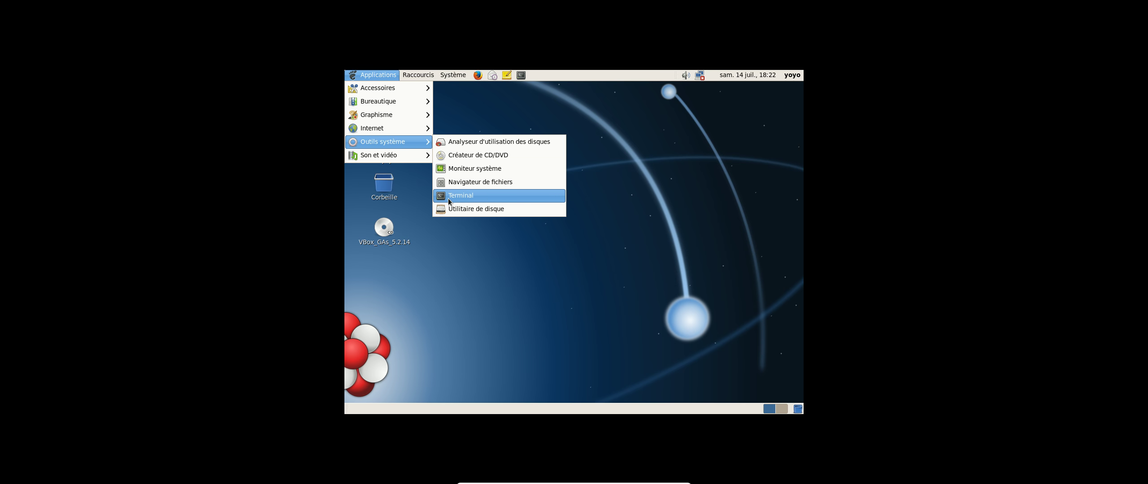
pyautogui.click(453, 184)
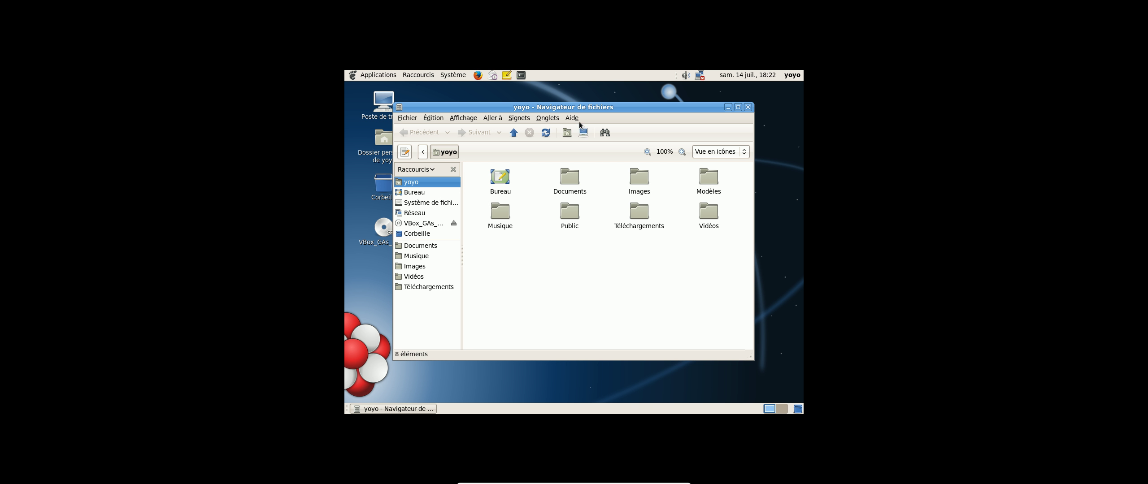
pyautogui.click(577, 119)
pyautogui.click(582, 138)
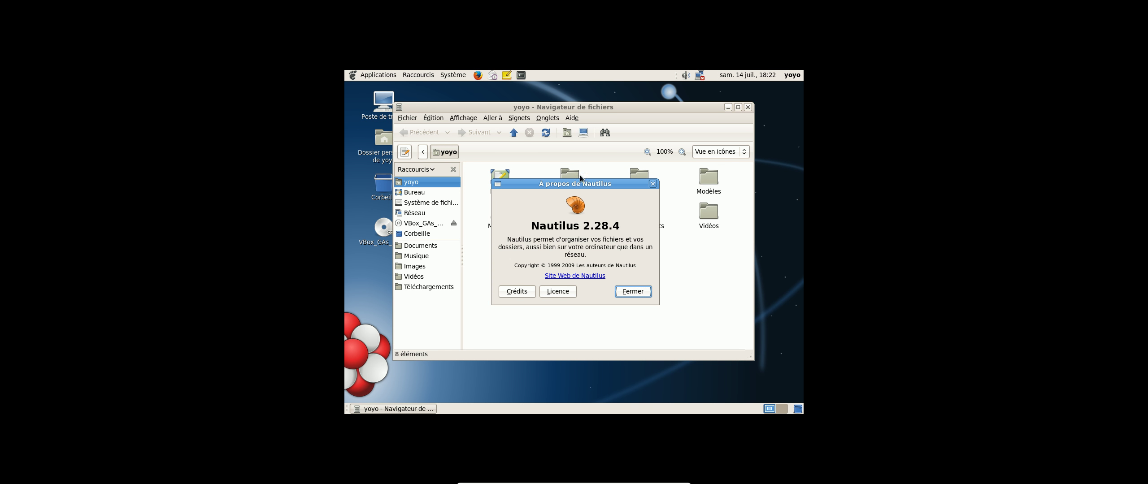
pyautogui.click(631, 292)
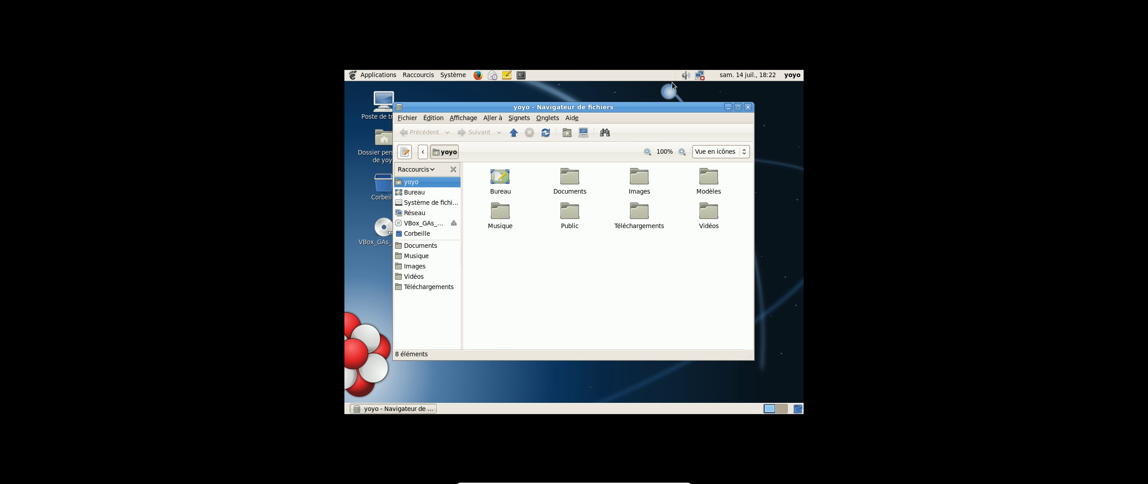
pyautogui.click(399, 109)
pyautogui.click(408, 205)
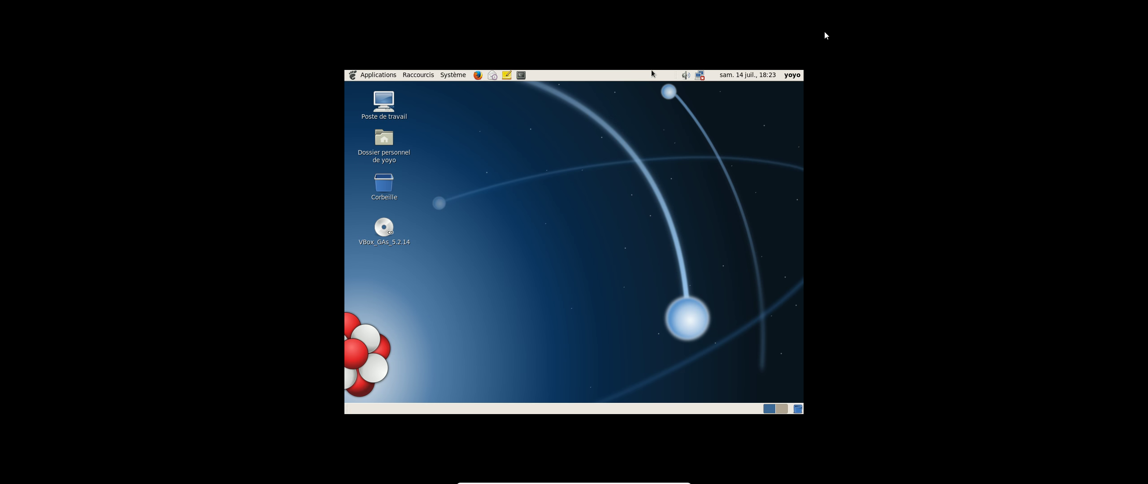
# Step: View the list of bundled sound and video applications, then dismiss it without launching any
pyautogui.click(378, 76)
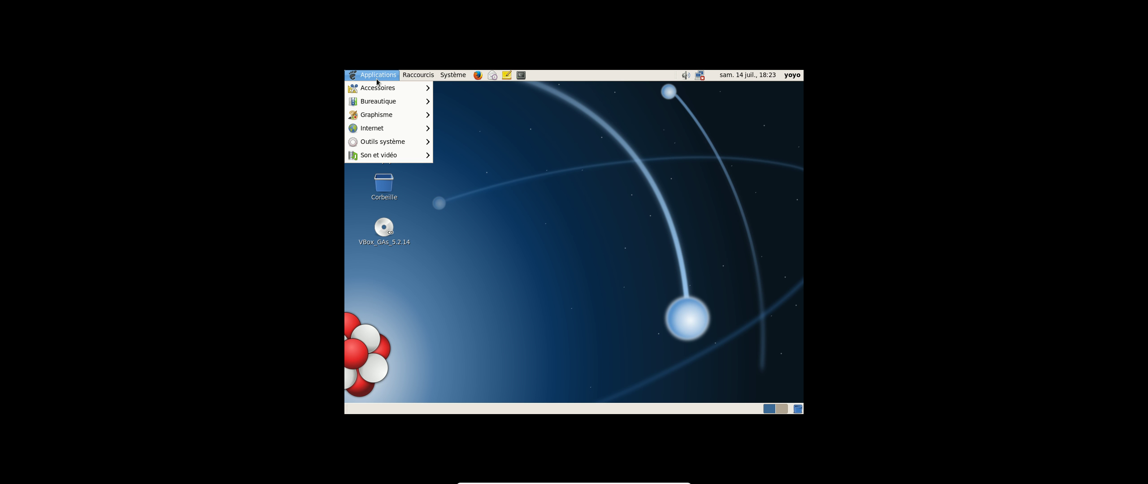
pyautogui.moveTo(387, 157)
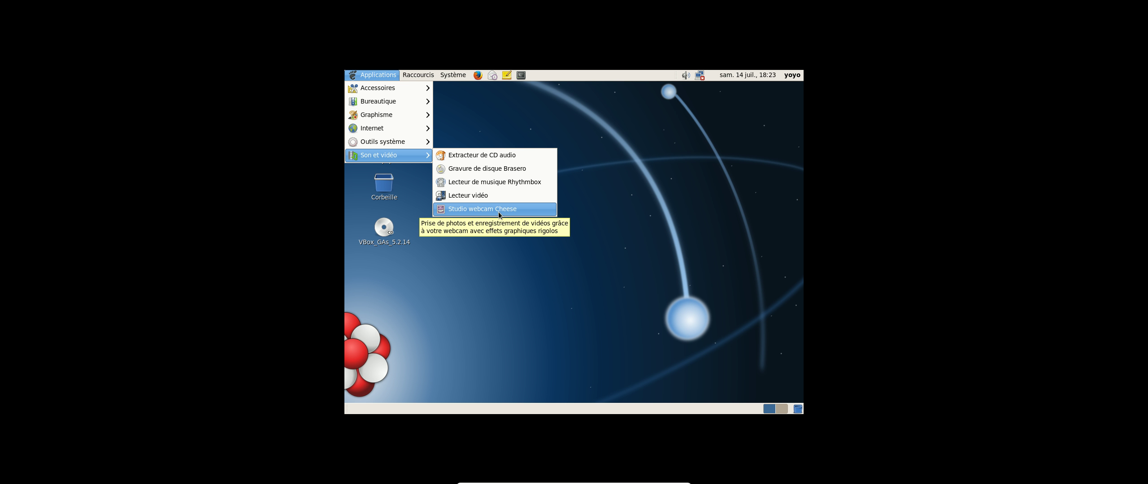
pyautogui.click(507, 297)
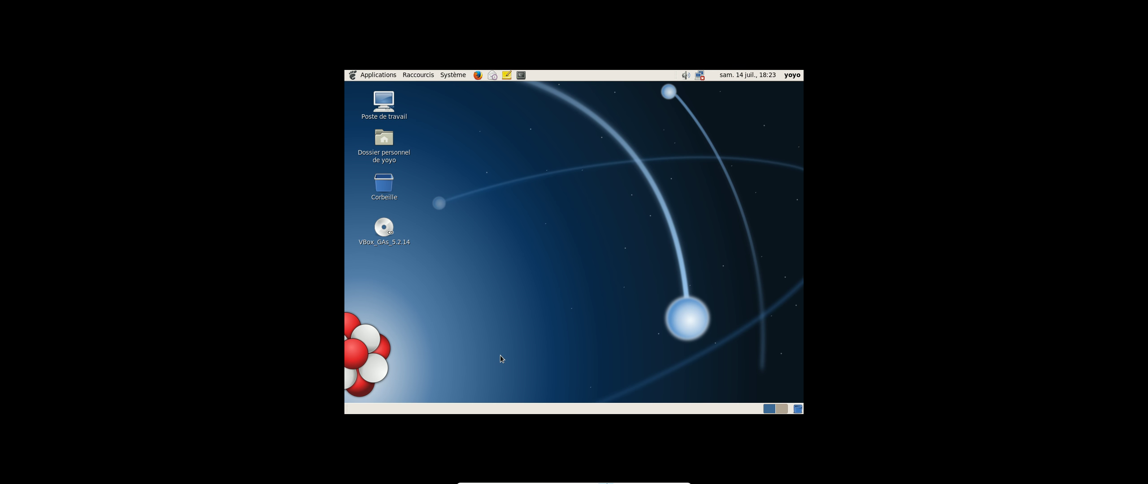
pyautogui.click(528, 479)
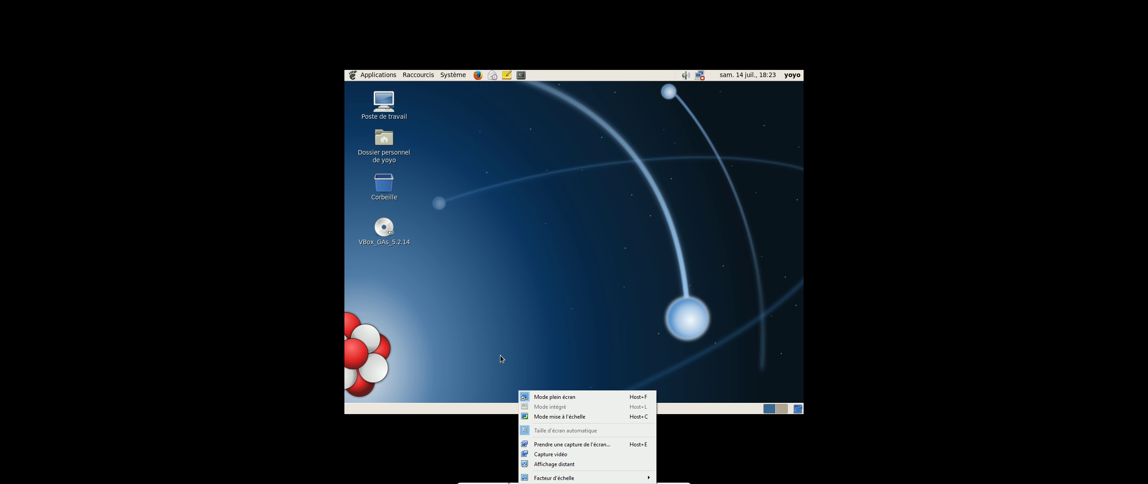
pyautogui.click(509, 483)
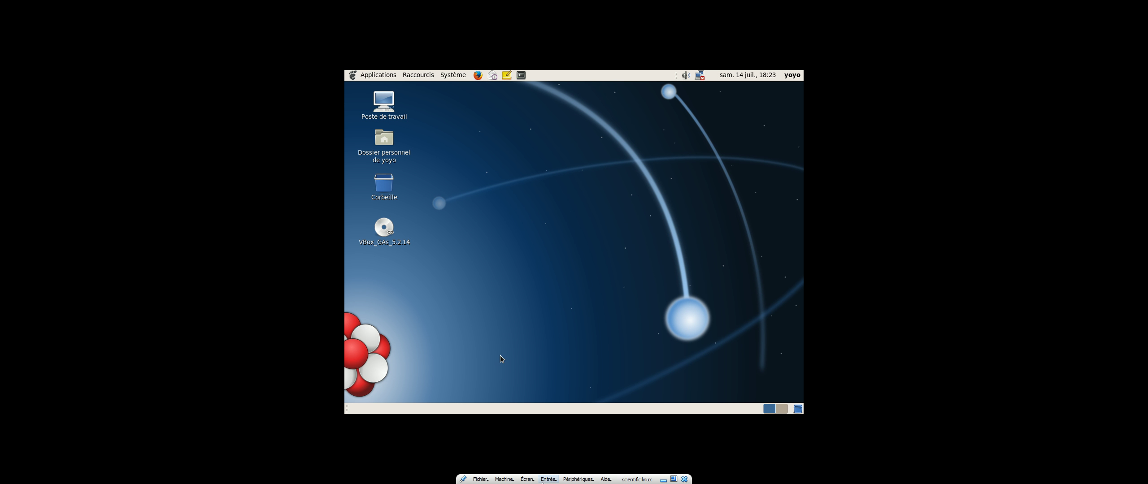
pyautogui.click(544, 482)
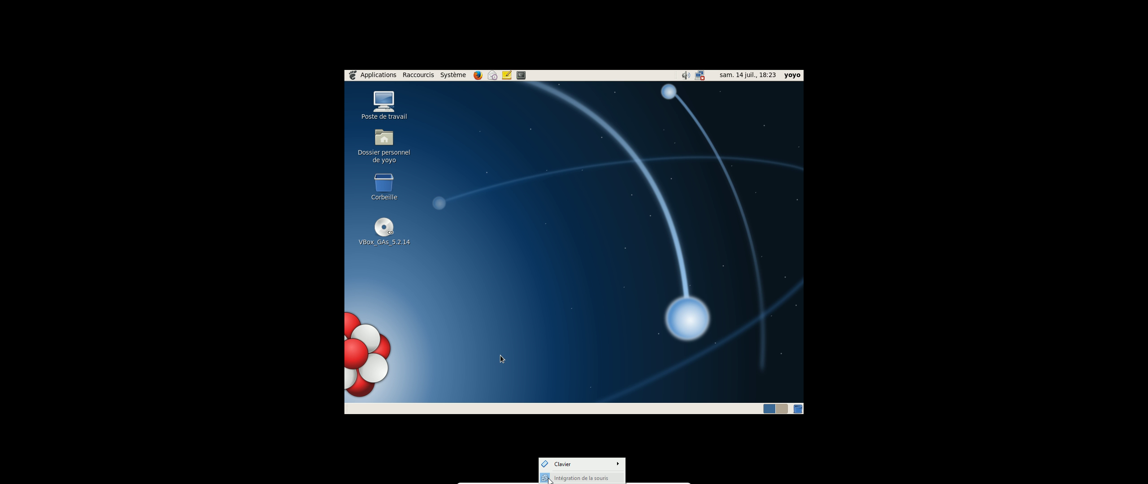
pyautogui.moveTo(583, 465)
pyautogui.click(715, 459)
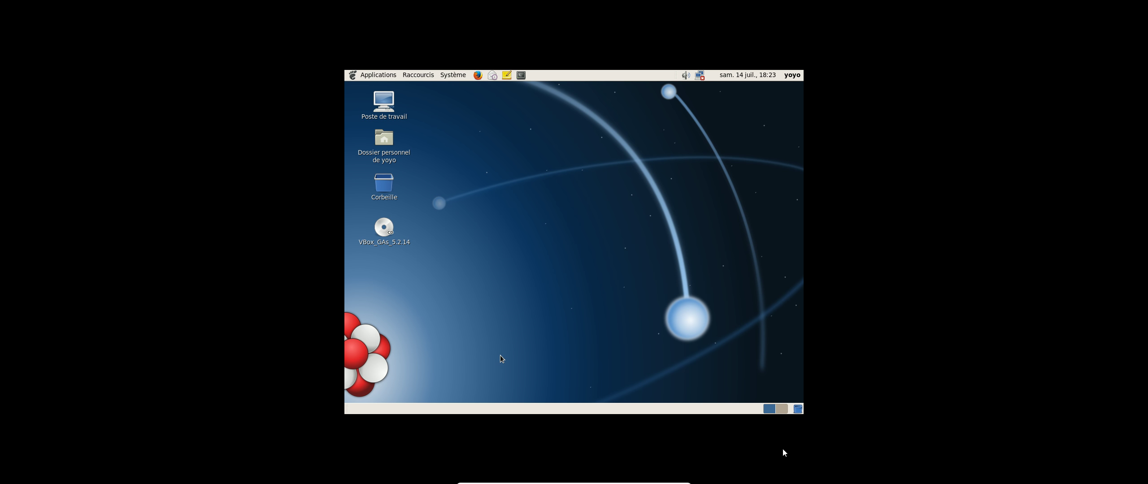
# Step: Open the system preferences in the Control Center and maximize its window
pyautogui.click(796, 78)
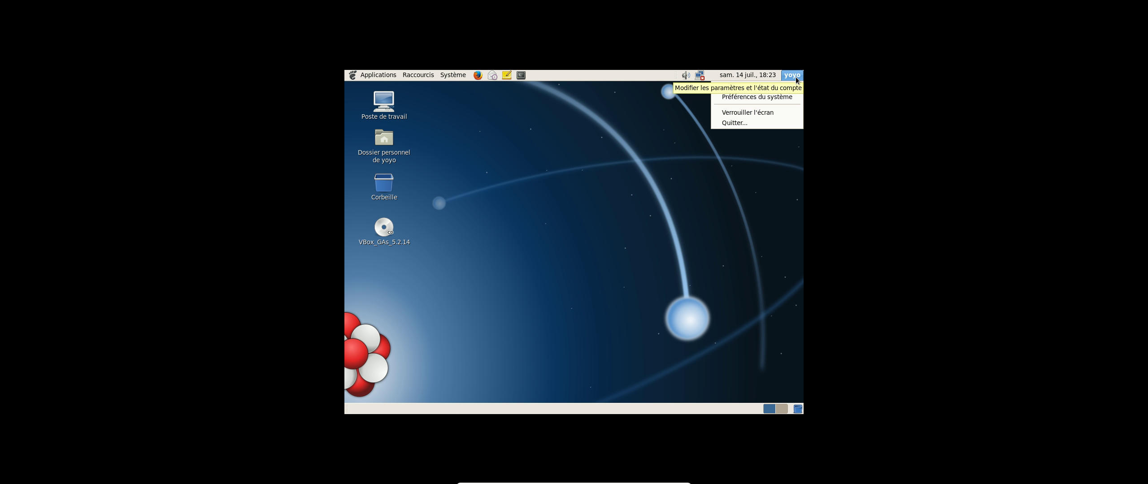
pyautogui.click(755, 97)
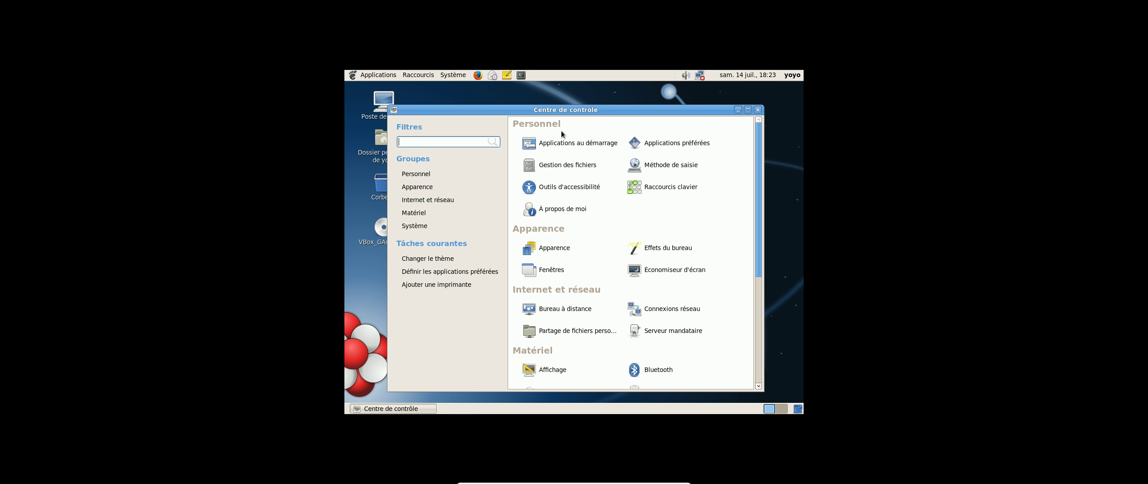
pyautogui.click(747, 111)
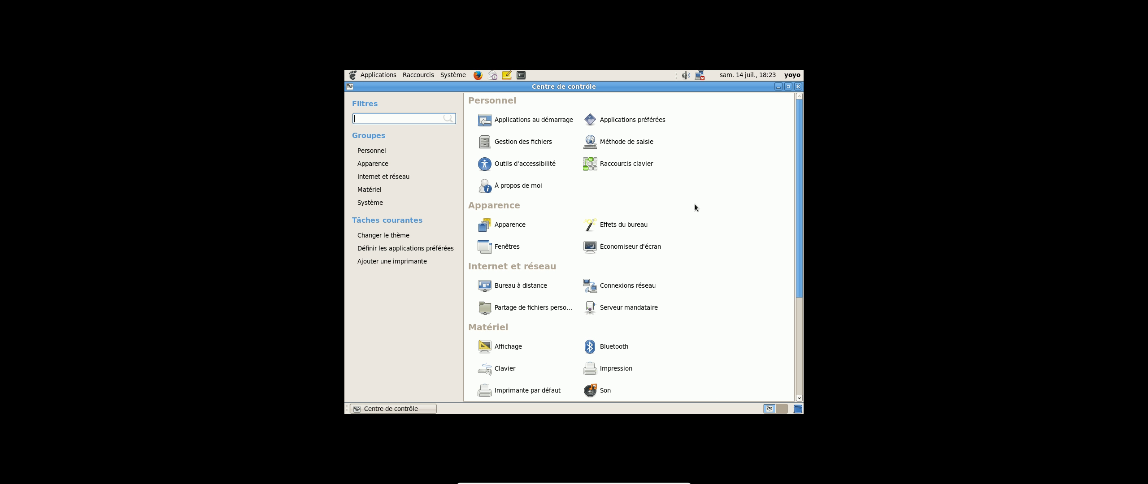
# Step: View the available screen resolutions in the display preferences and close the dialog
pyautogui.click(518, 354)
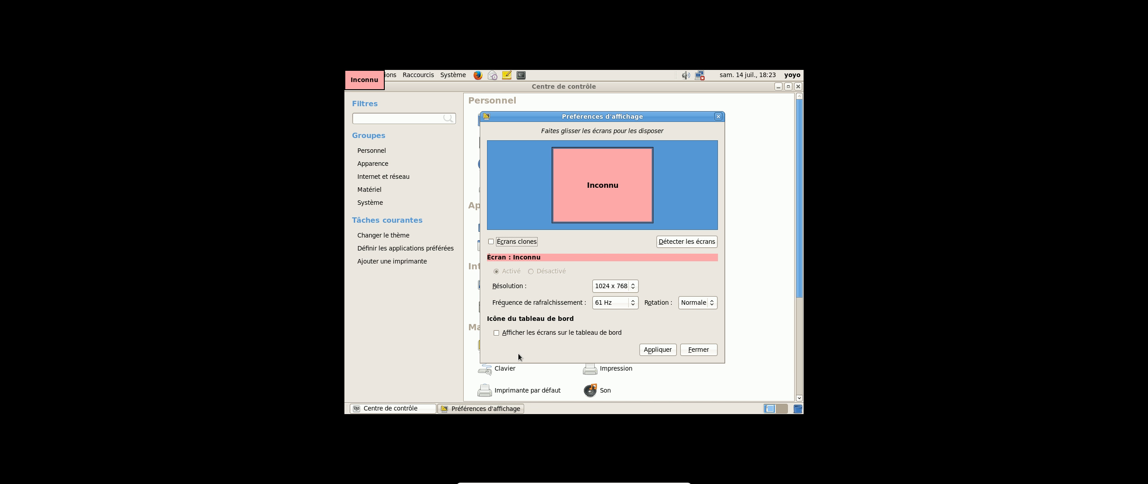
pyautogui.click(635, 287)
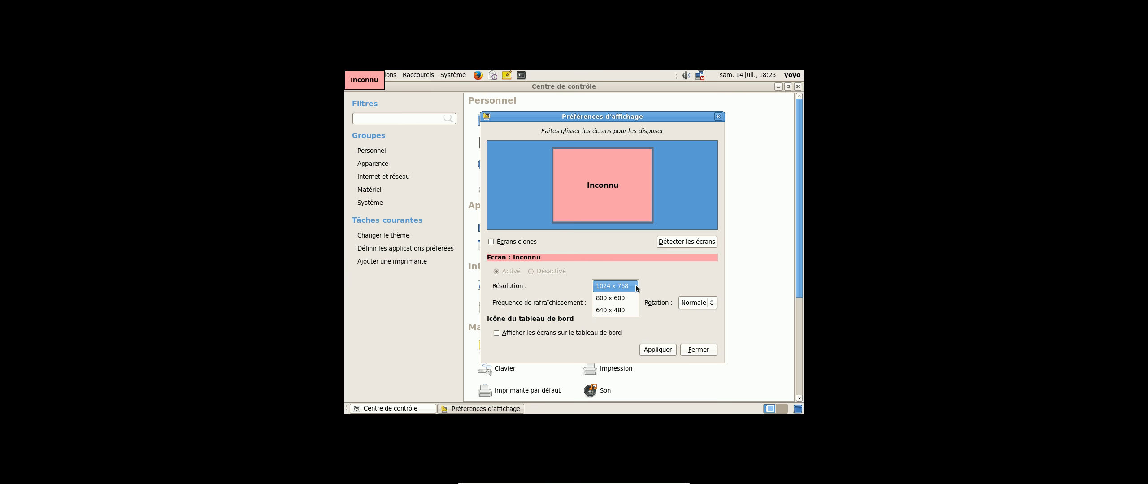
pyautogui.click(639, 286)
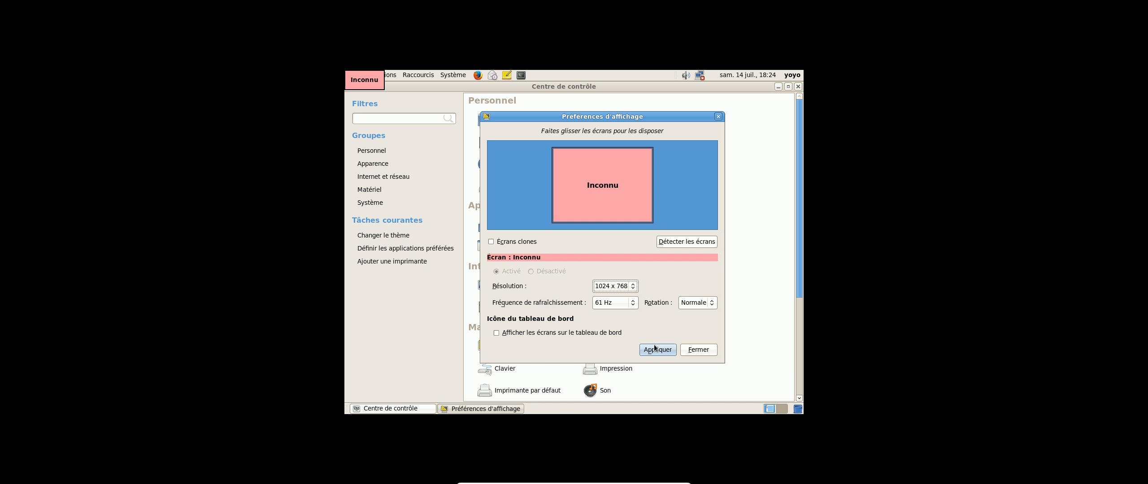
pyautogui.click(681, 350)
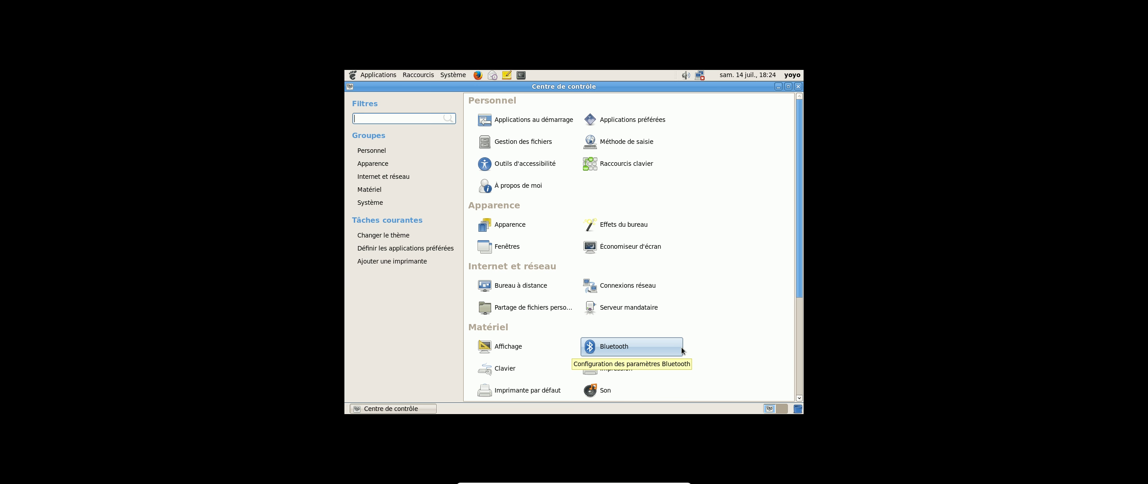
# Step: Look through the Control Center categories, view the window behaviour settings, and close them
pyautogui.scroll(-5, 641, 243)
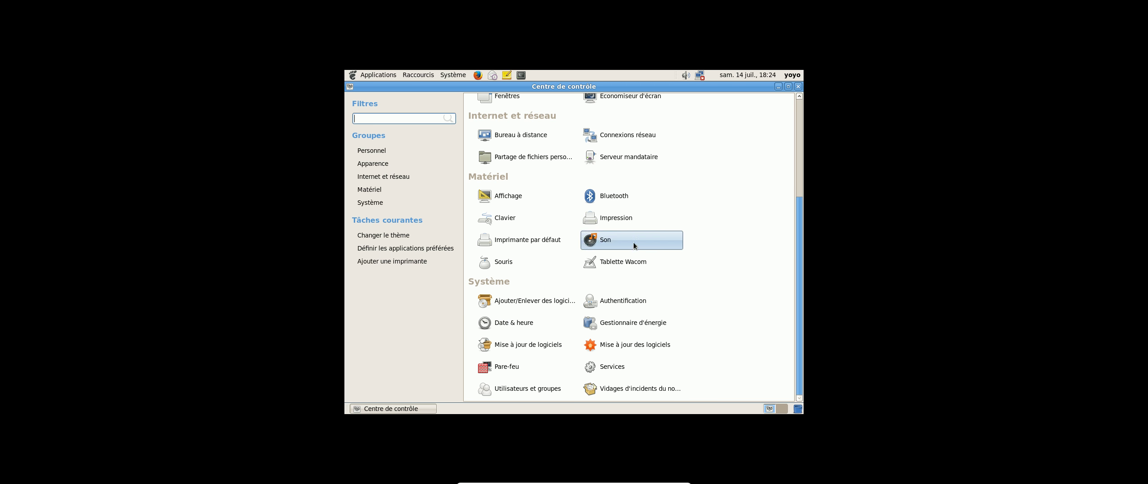
pyautogui.scroll(3, 640, 267)
pyautogui.scroll(1, 641, 276)
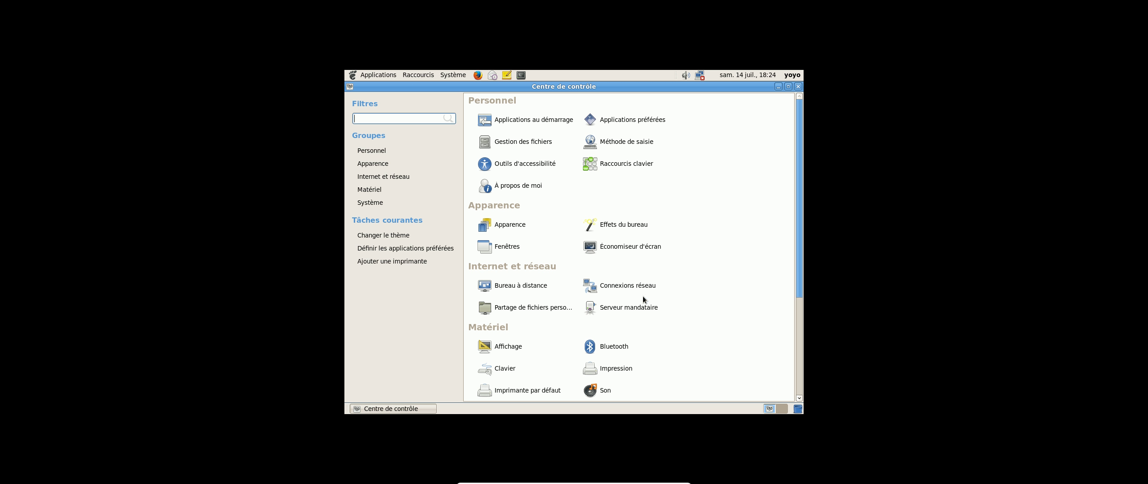
pyautogui.click(538, 245)
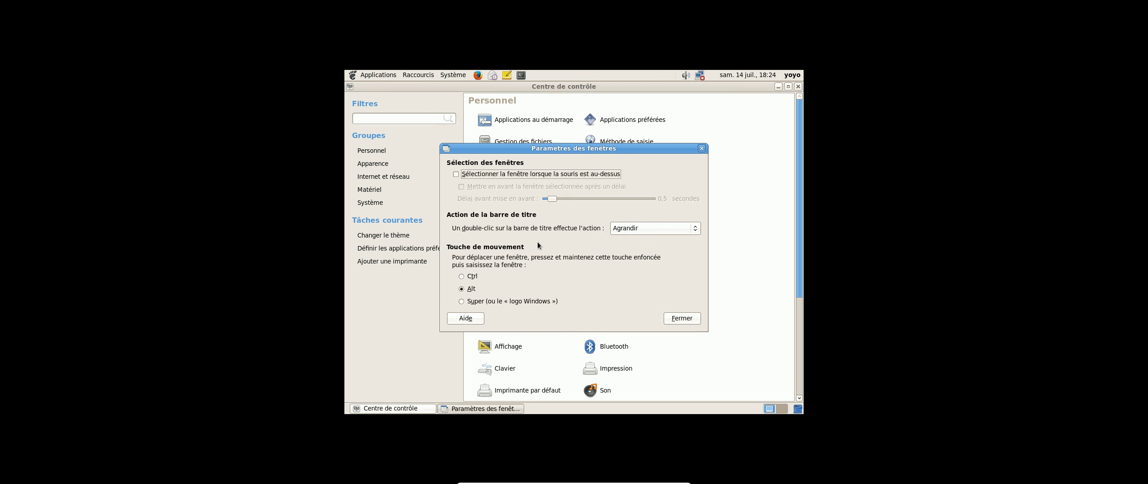
pyautogui.click(675, 320)
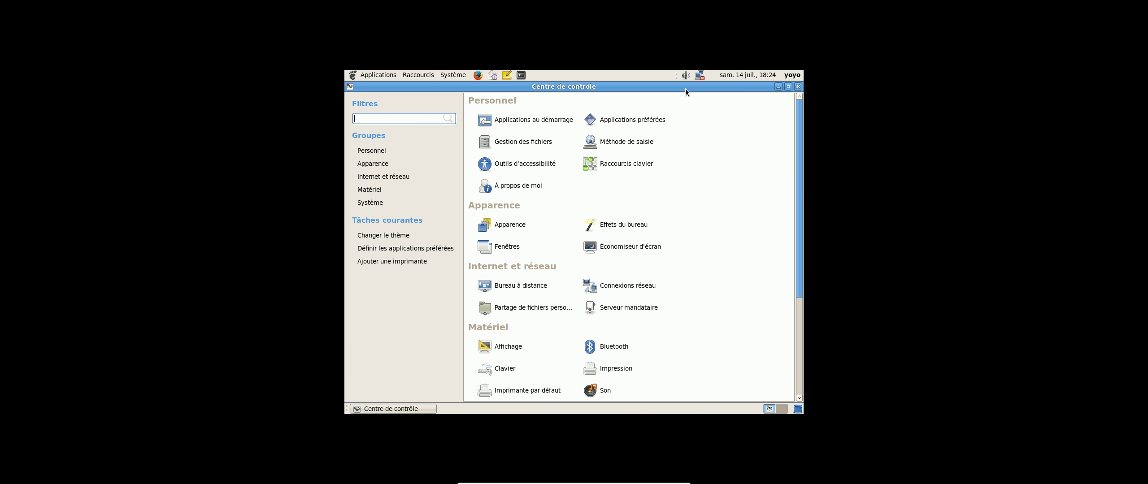
# Step: Restore the Control Center window to its smaller size and maximize it again
pyautogui.moveTo(685, 88)
pyautogui.mouseDown()
pyautogui.moveTo(684, 164)
pyautogui.moveTo(679, 87)
pyautogui.mouseUp()
pyautogui.moveTo(627, 87); pyautogui.dragTo(596, 85)
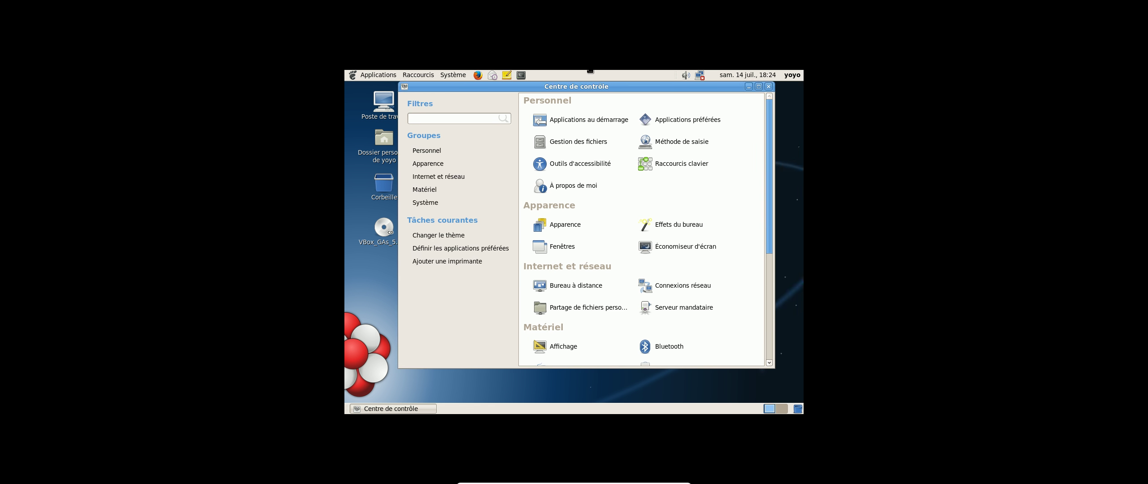
pyautogui.doubleClick(595, 84)
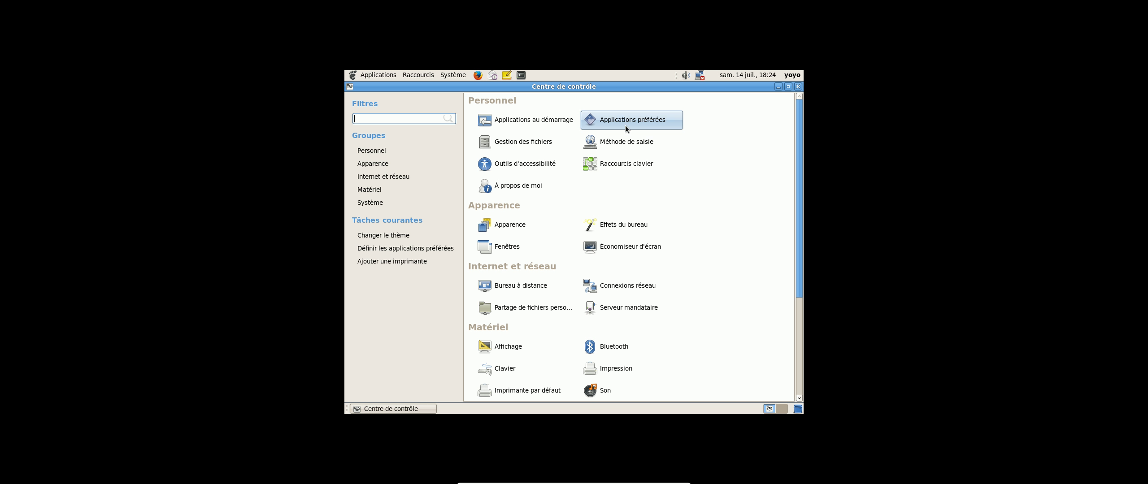
# Step: Browse the desktop themes in the appearance preferences, select Glossy, and close the dialog
pyautogui.click(417, 236)
pyautogui.scroll(3, 571, 226)
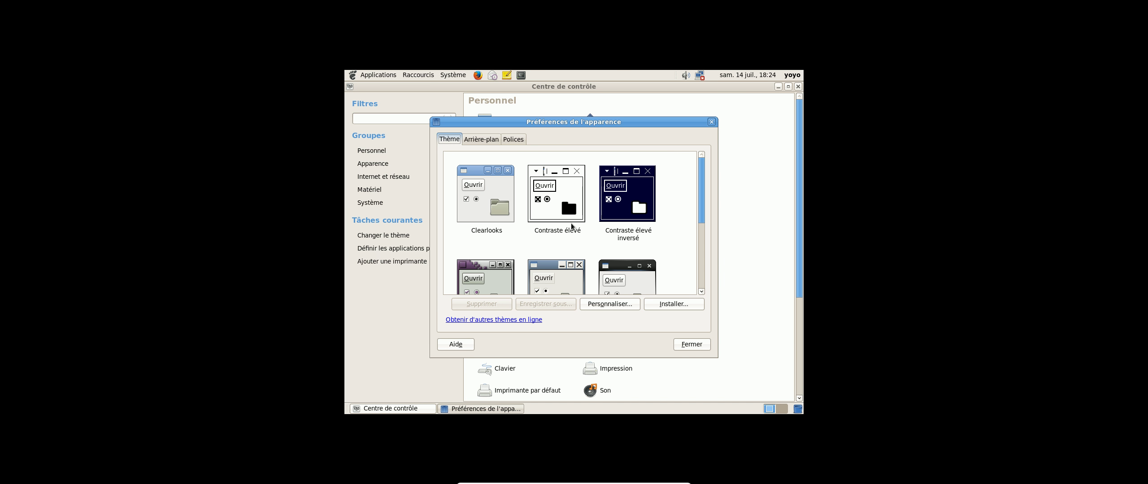
pyautogui.scroll(-3, 571, 227)
pyautogui.scroll(3, 567, 179)
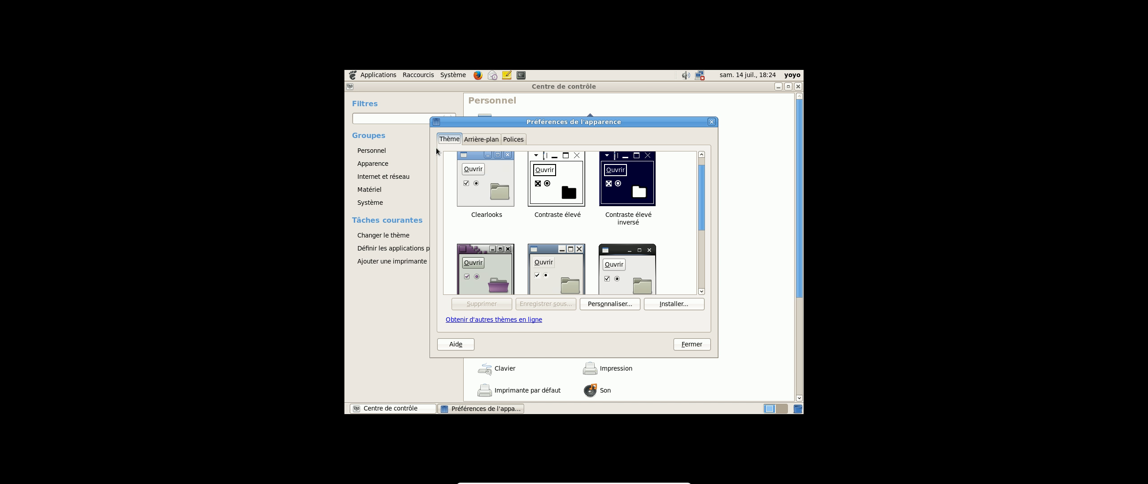
pyautogui.scroll(-3, 495, 206)
pyautogui.click(493, 238)
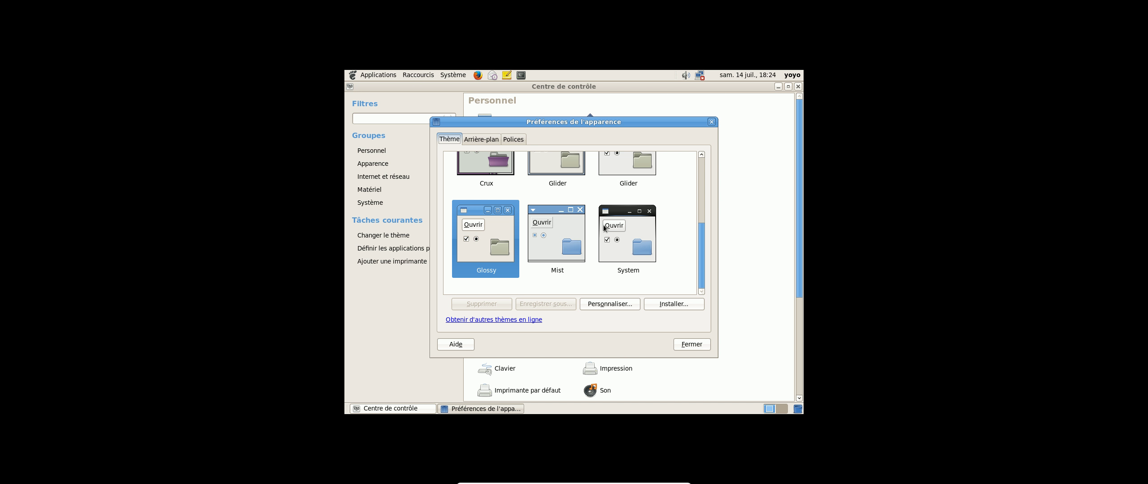
pyautogui.scroll(2, 607, 234)
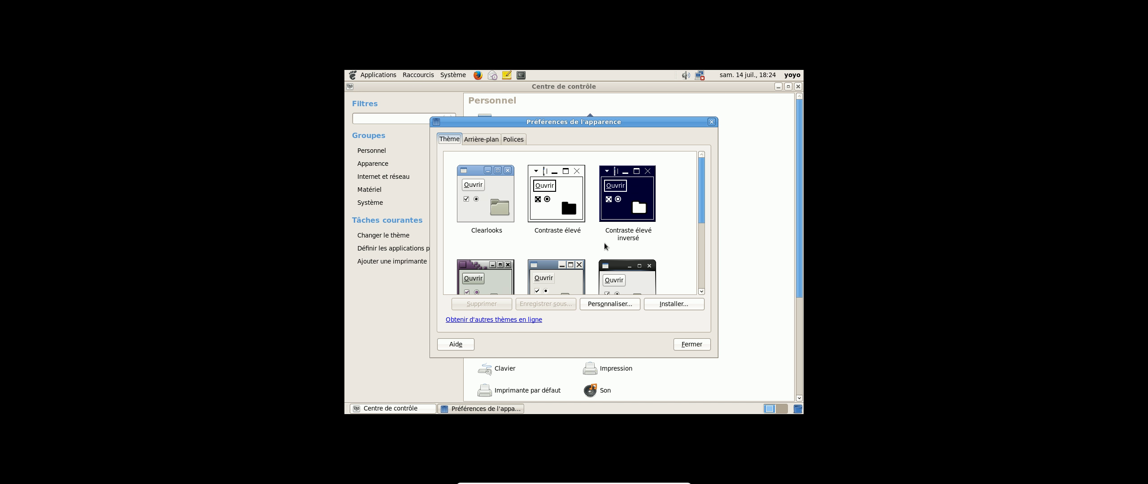
pyautogui.scroll(-2, 606, 246)
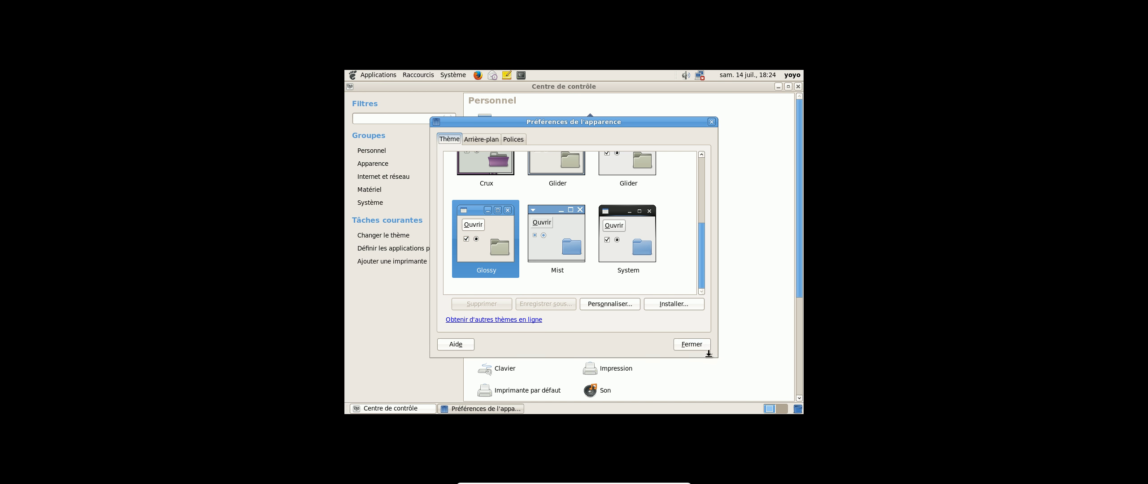
pyautogui.click(704, 348)
# Step: View the desktop effects options and the screensaver preferences, closing each dialog without changes
pyautogui.scroll(-5, 701, 334)
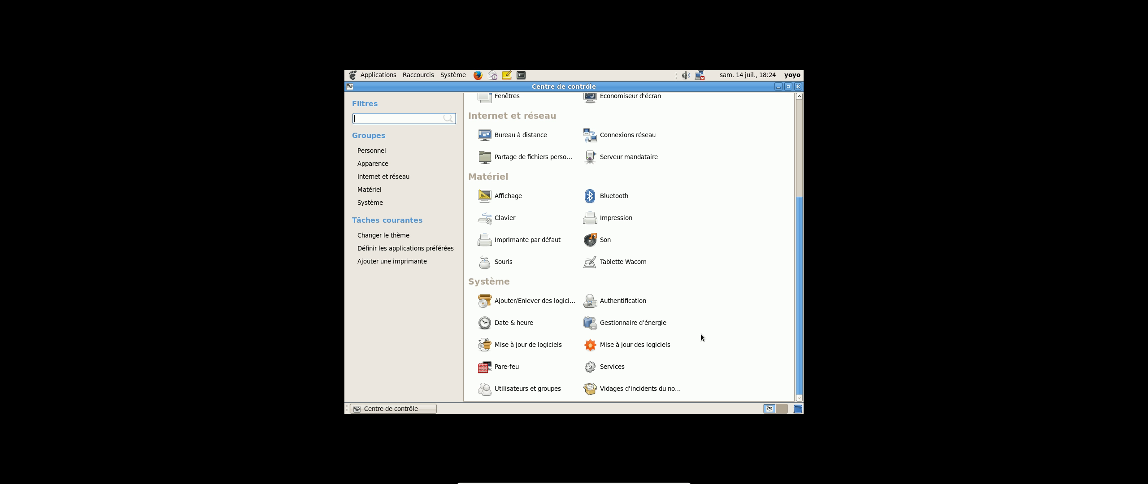
pyautogui.scroll(5, 700, 334)
pyautogui.click(640, 223)
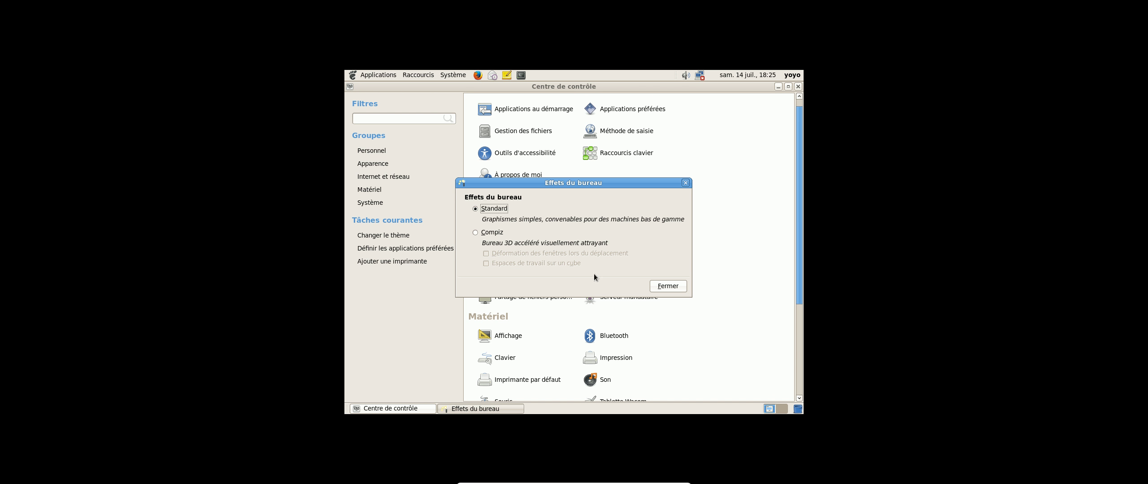
pyautogui.click(668, 285)
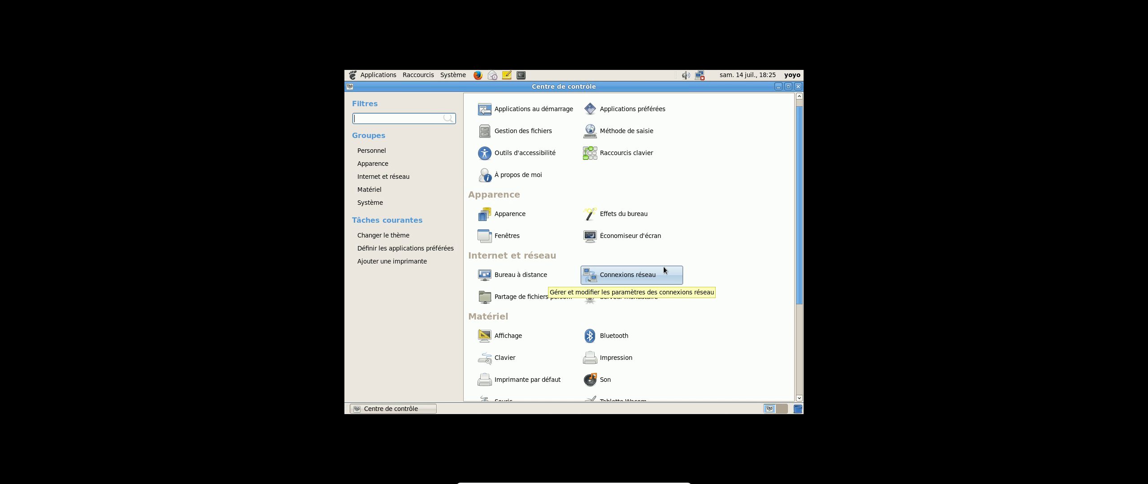
pyautogui.click(645, 237)
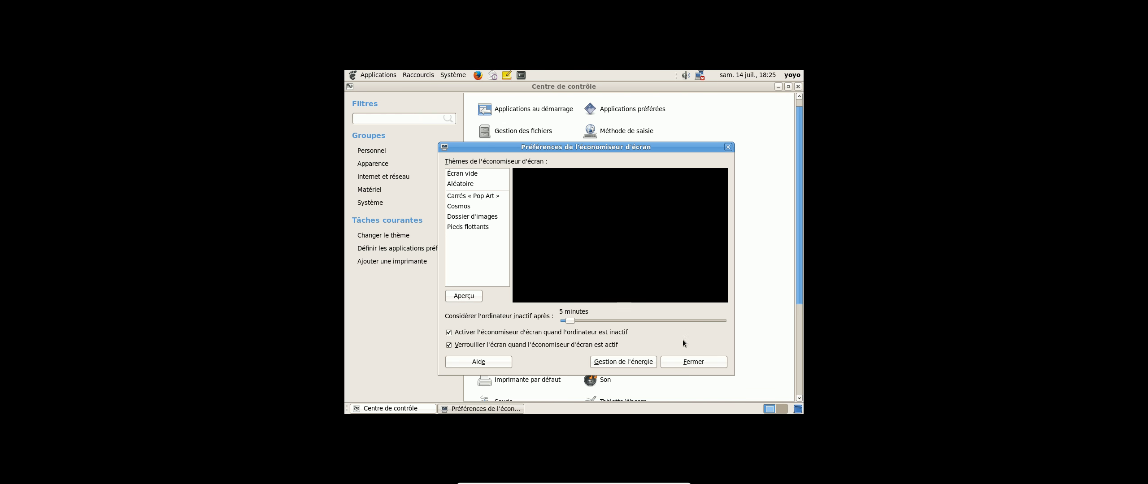
pyautogui.click(683, 362)
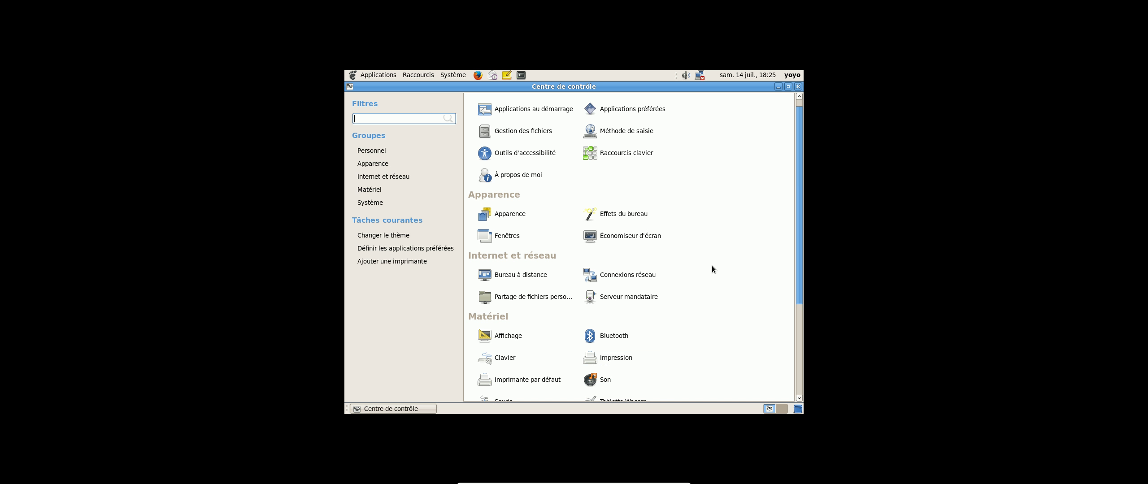
# Step: Open the Add/Remove Software tool from the system settings and dismiss its group list error
pyautogui.scroll(-4, 712, 266)
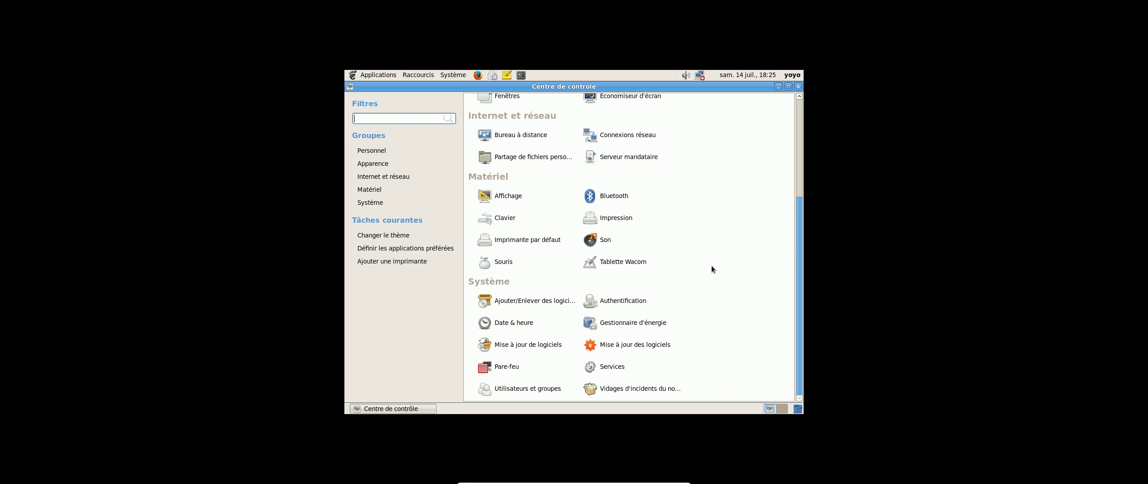
pyautogui.click(523, 304)
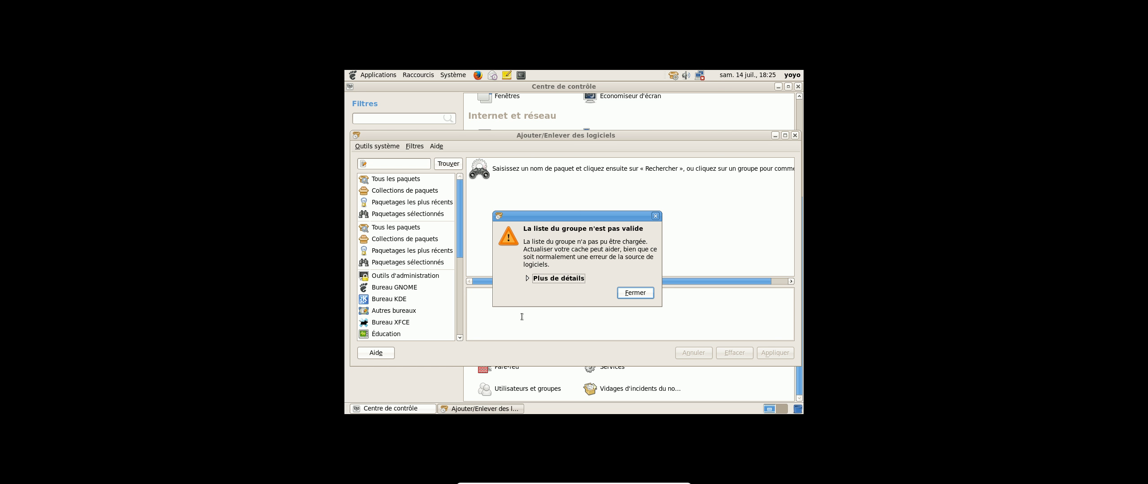
pyautogui.press('Return')
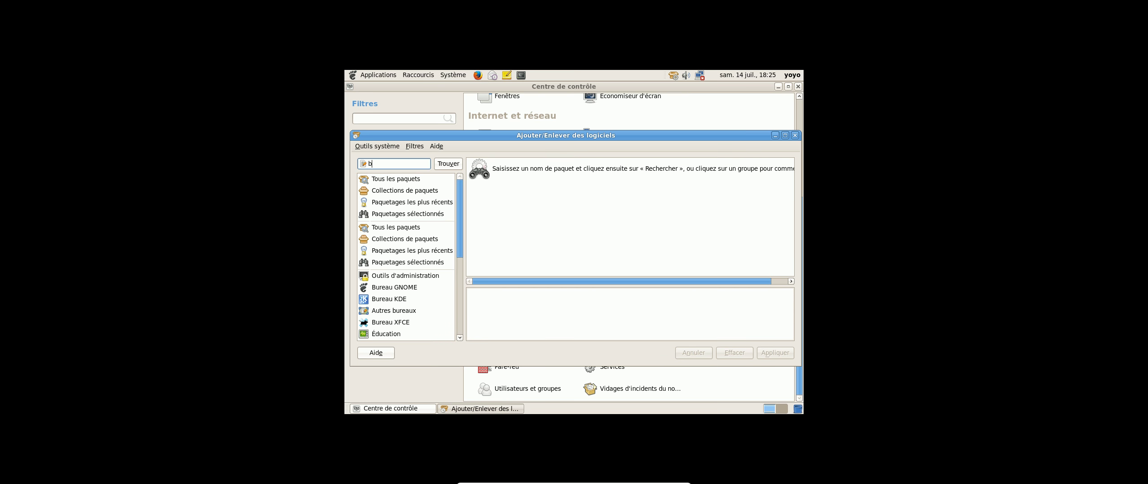
# Step: Search the software packages for vlc and display the GNOME desktop package group
pyautogui.write('vlc')
pyautogui.press('Return')
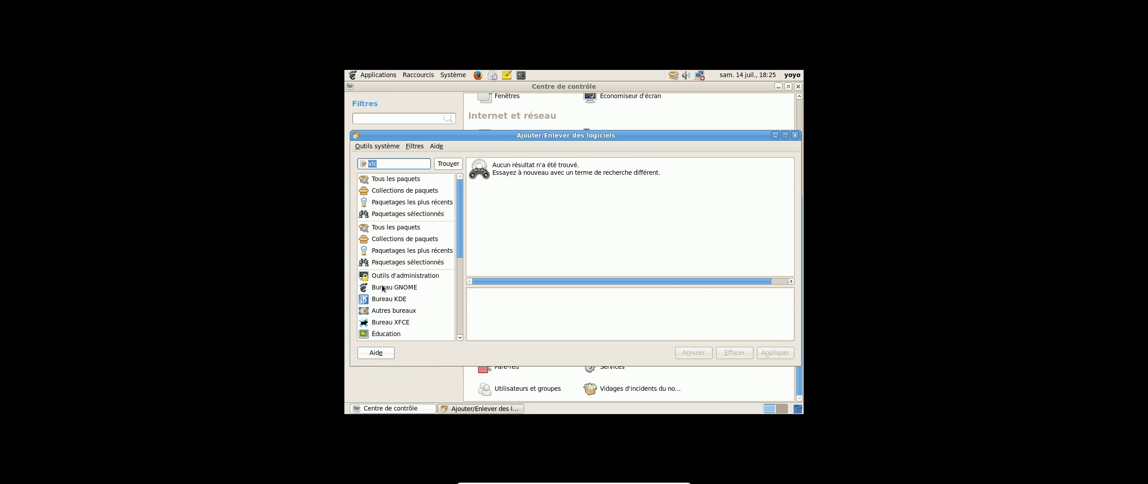
pyautogui.click(397, 291)
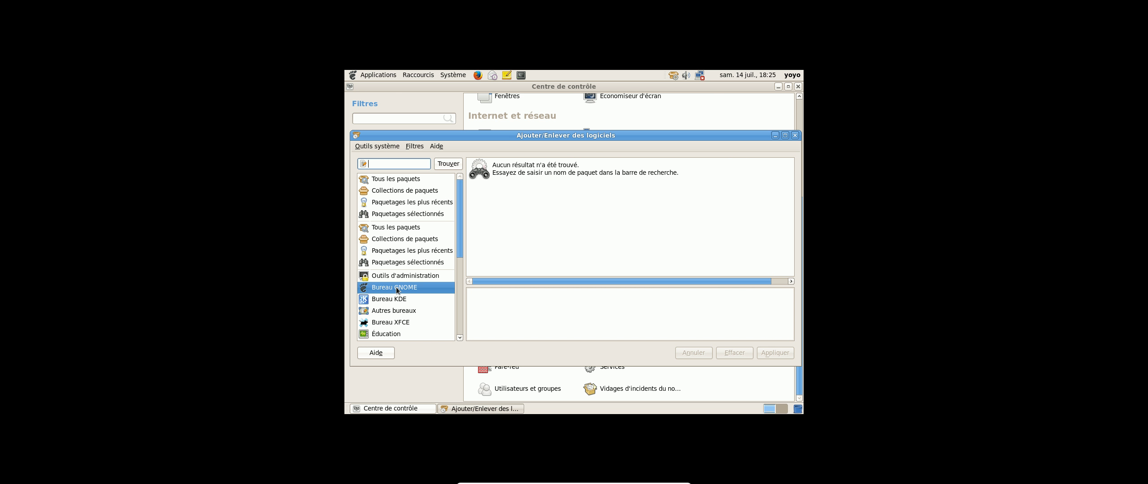
# Step: Display the other desktops package group, then close the Add/Remove Software tool
pyautogui.click(392, 312)
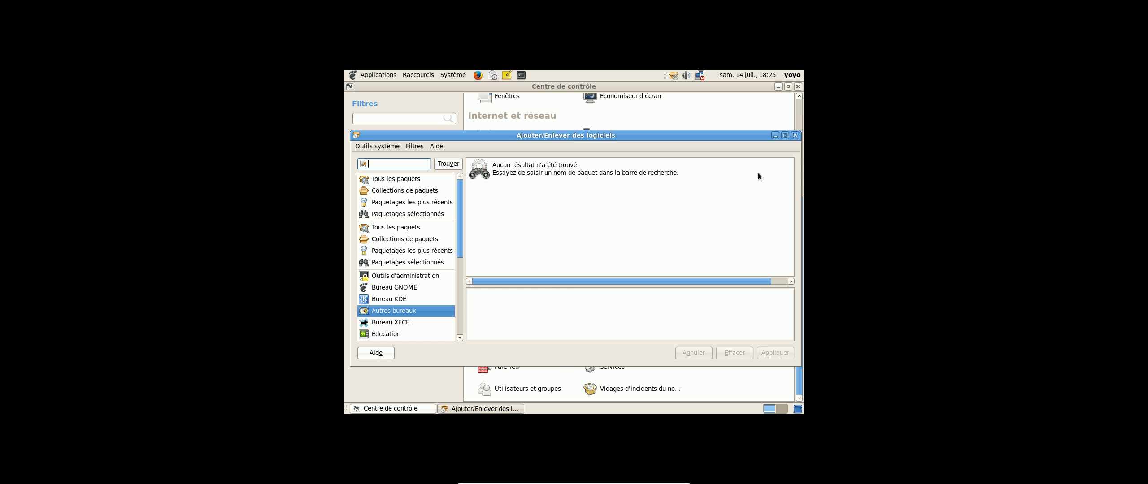
pyautogui.click(358, 135)
pyautogui.click(380, 237)
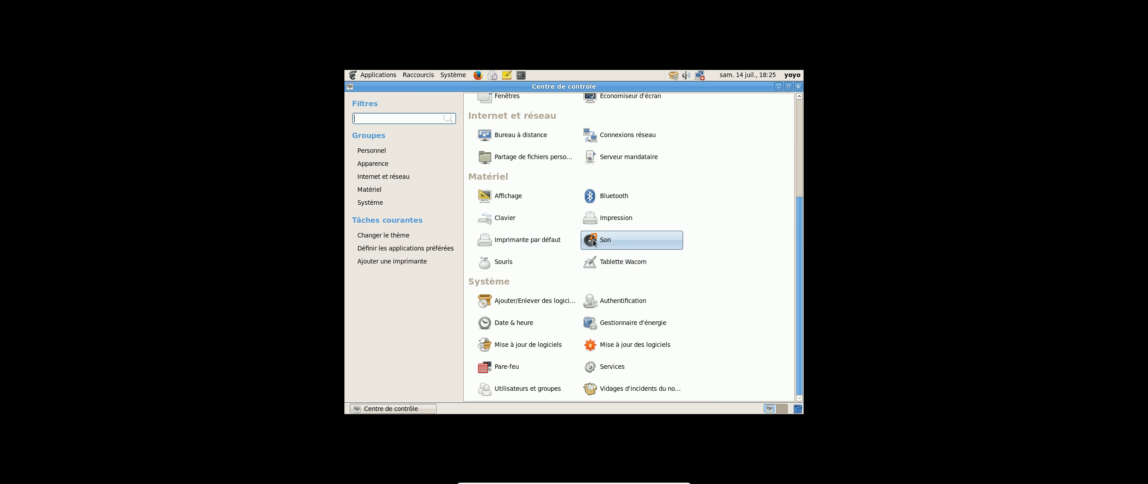
# Step: Look through the Control Center's personal, appearance, network and hardware settings, and close the Control Center
pyautogui.scroll(5, 652, 270)
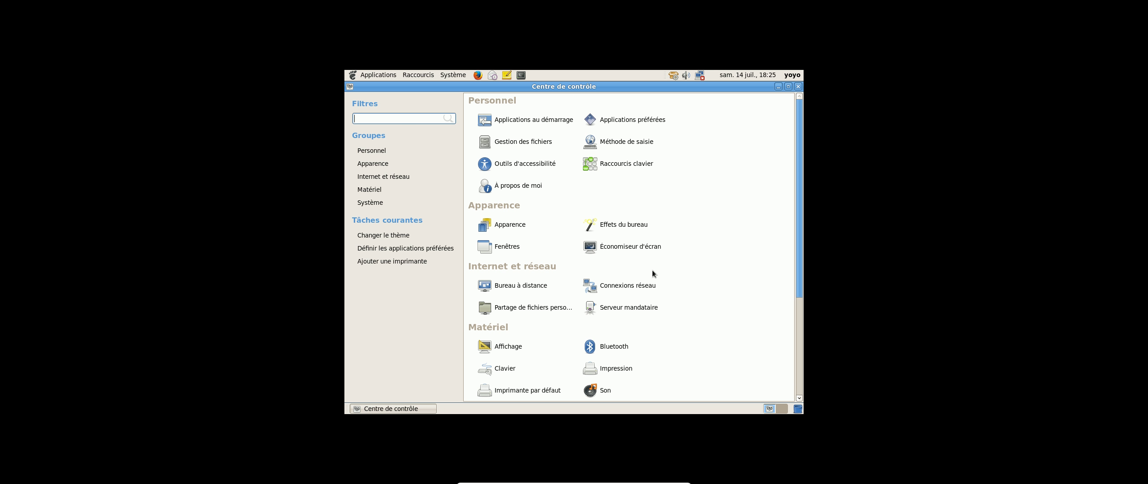
pyautogui.scroll(-3, 652, 274)
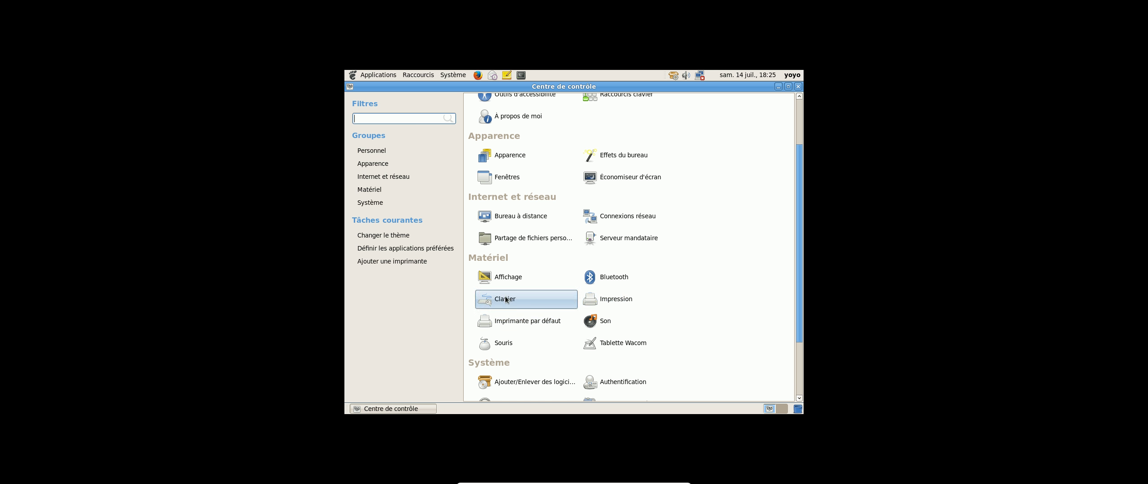
pyautogui.click(798, 87)
# Step: Open the desktop background preferences from the desktop and browse the available wallpapers
pyautogui.rightClick(527, 163)
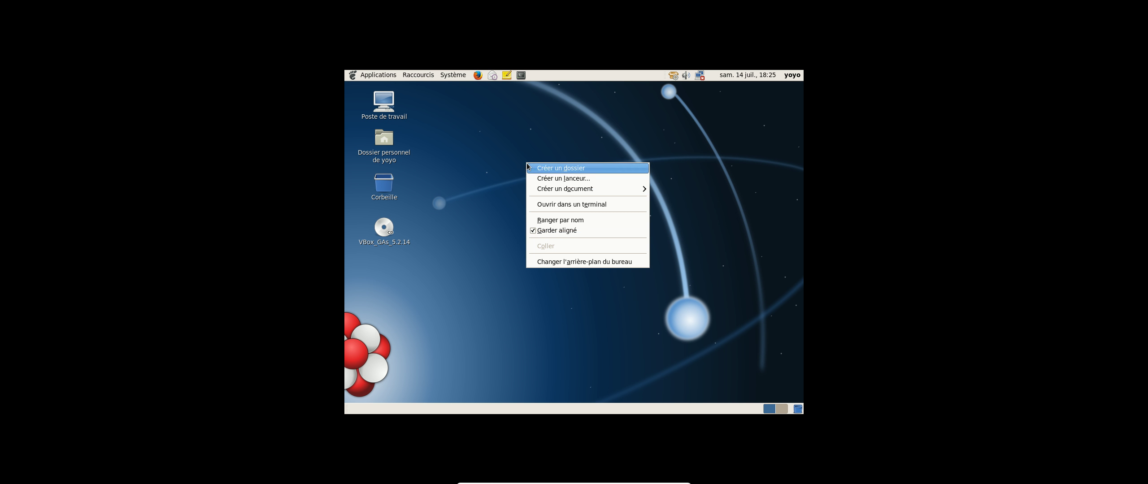
pyautogui.click(547, 260)
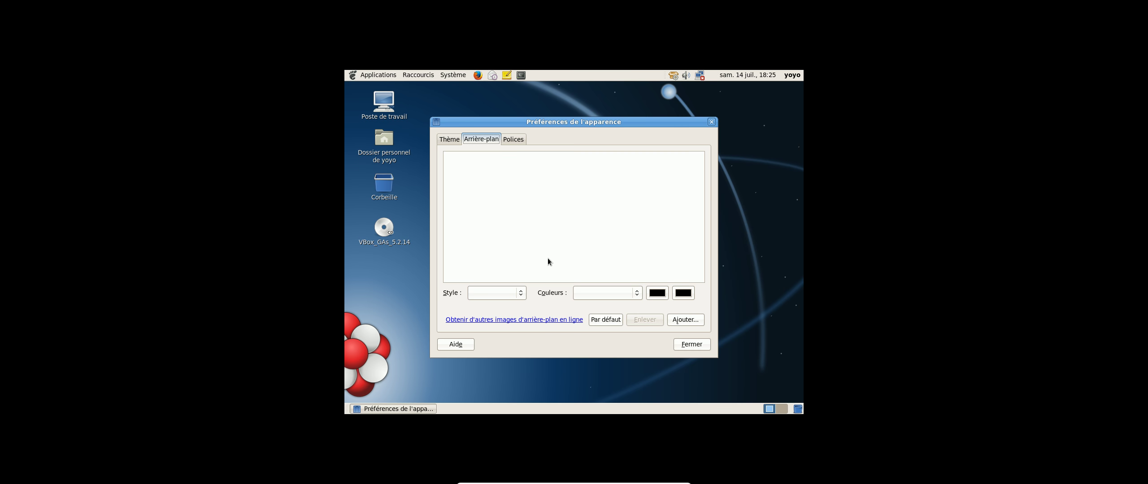
pyautogui.scroll(-10, 549, 199)
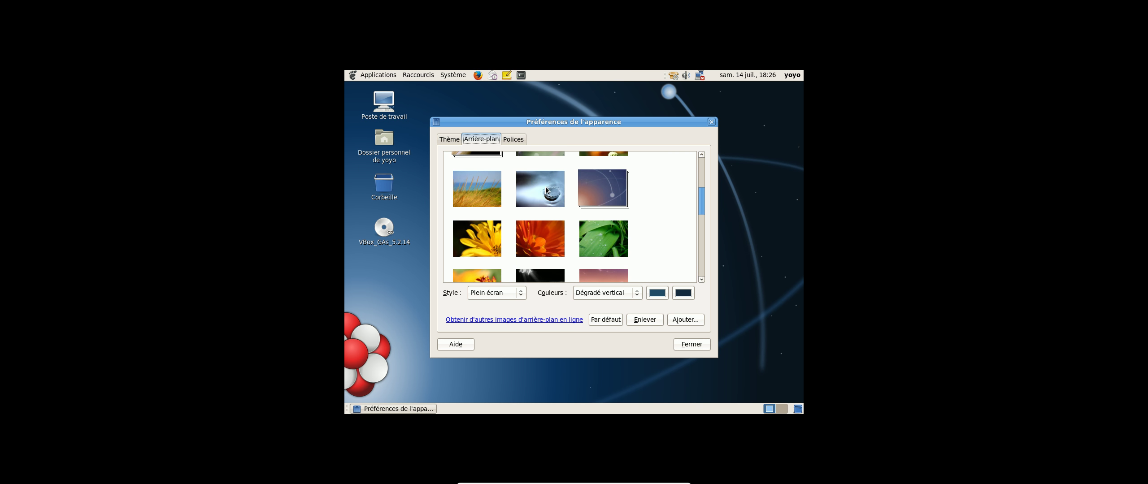
pyautogui.scroll(10, 547, 203)
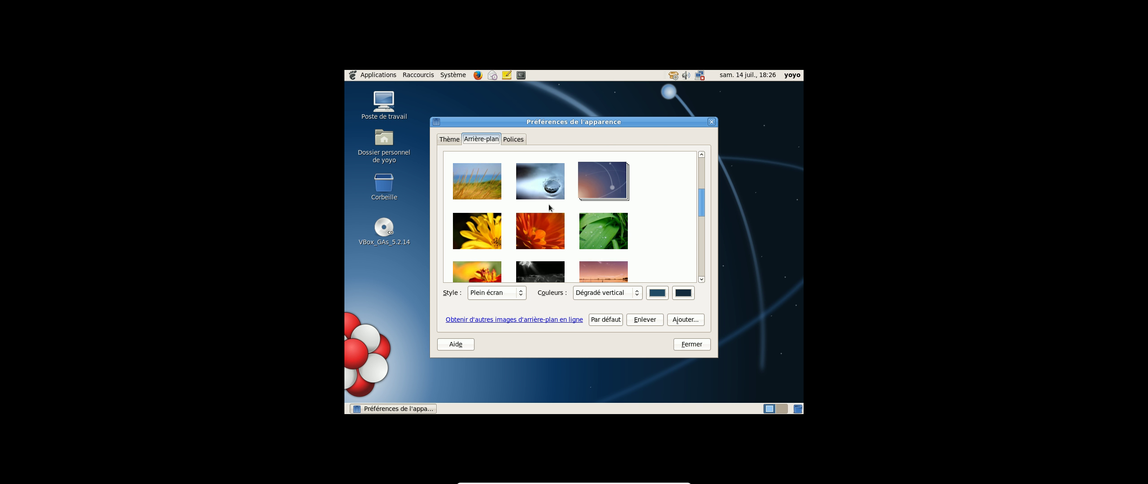